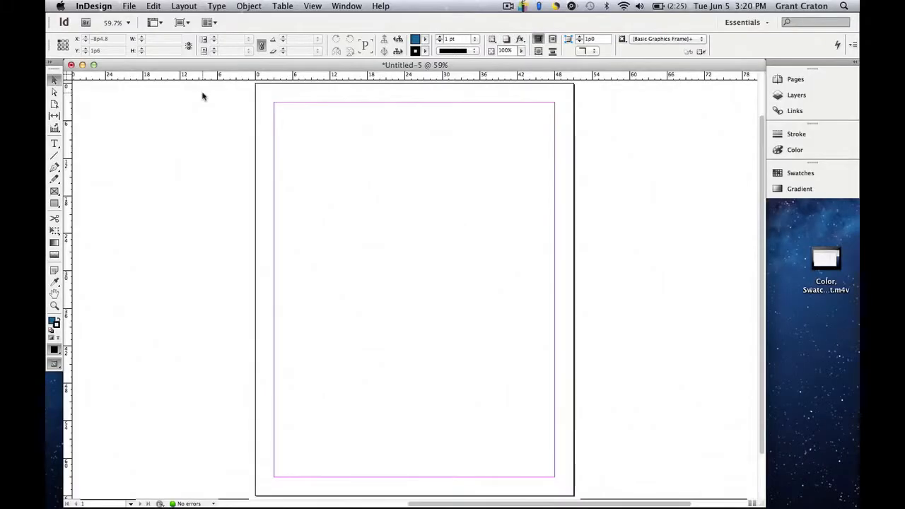
# - Activate the Type tool and look through the available font families and font styles
pyautogui.click(54, 143)
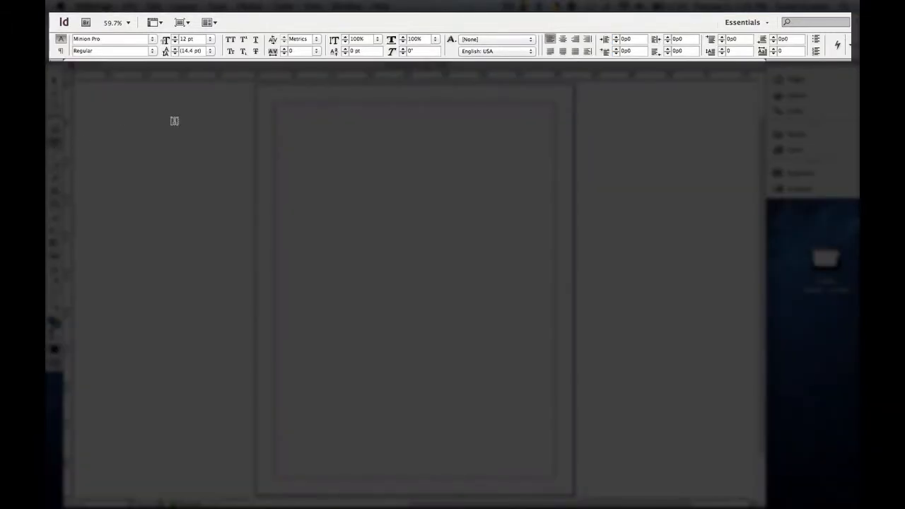
pyautogui.click(153, 40)
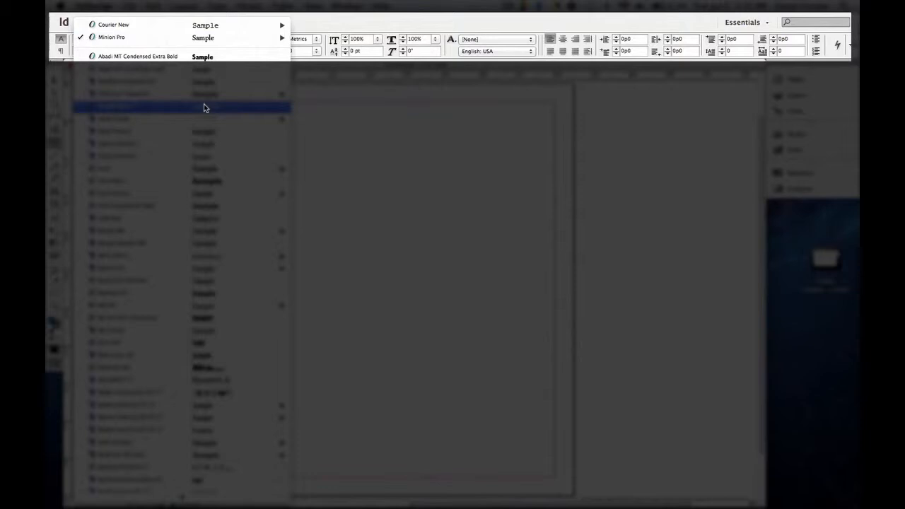
pyautogui.click(333, 149)
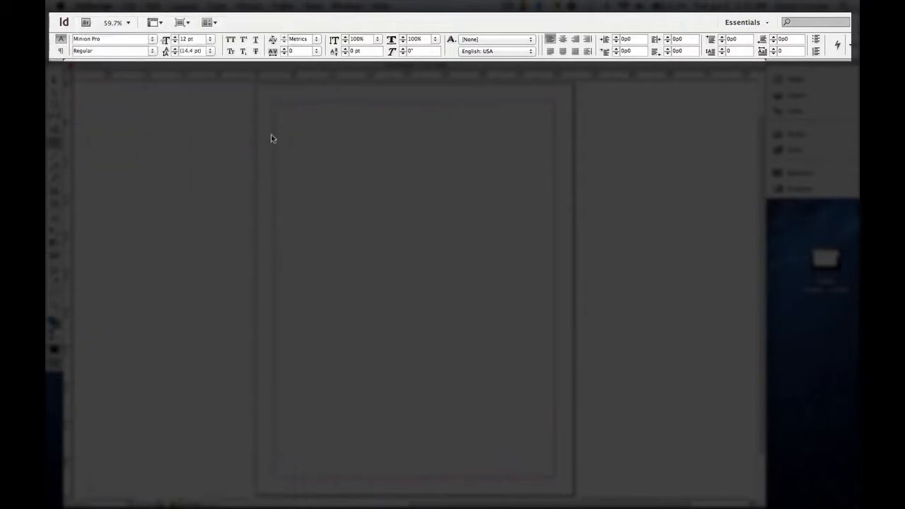
pyautogui.click(152, 51)
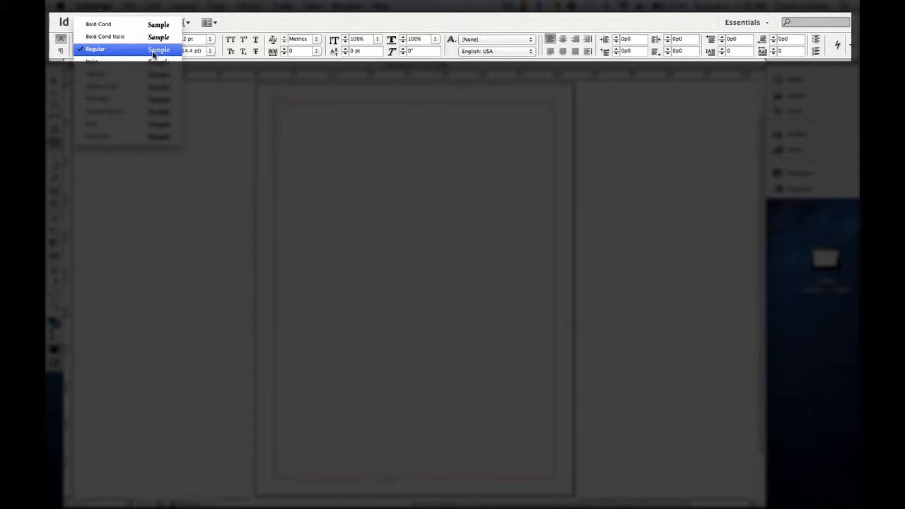
pyautogui.click(214, 99)
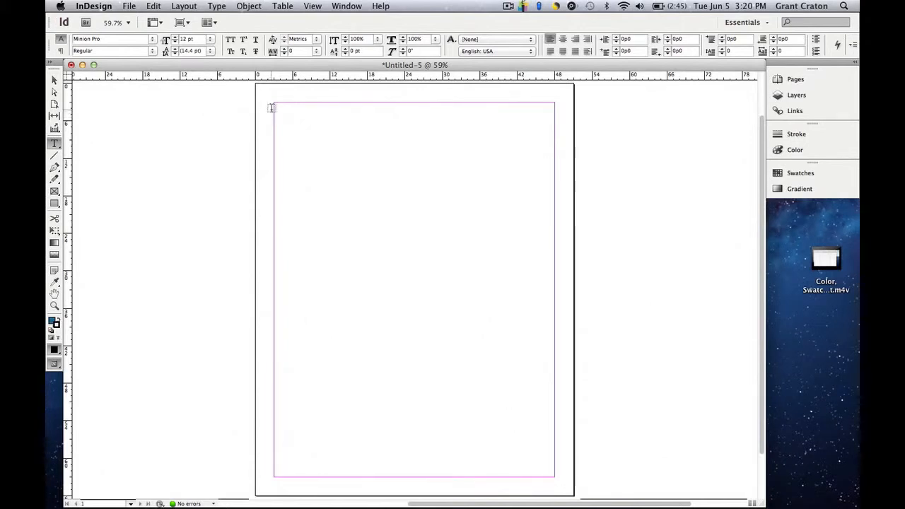
# - Draw a text frame about 20p7 wide and 6p11 high near the page's upper-left margin corner and enter "Welcome to Graphic Design"
pyautogui.moveTo(273, 107); pyautogui.dragTo(403, 151)
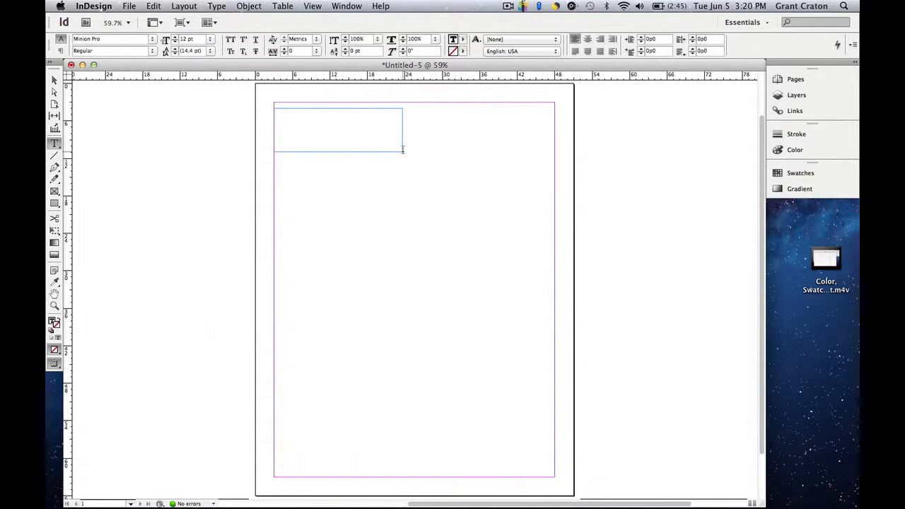
pyautogui.write('Welcome to Graphic Design')
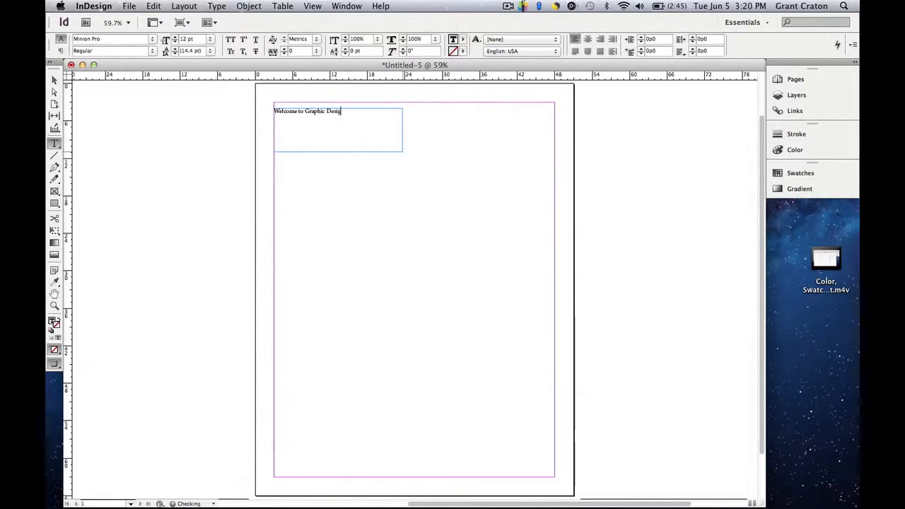
pyautogui.press('super+equal')
pyautogui.press('super+equal')
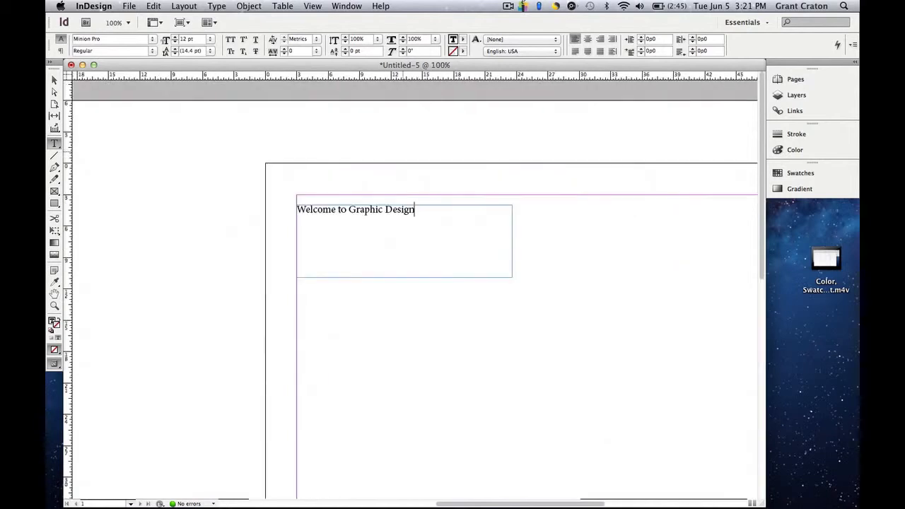
pyautogui.press('super+equal')
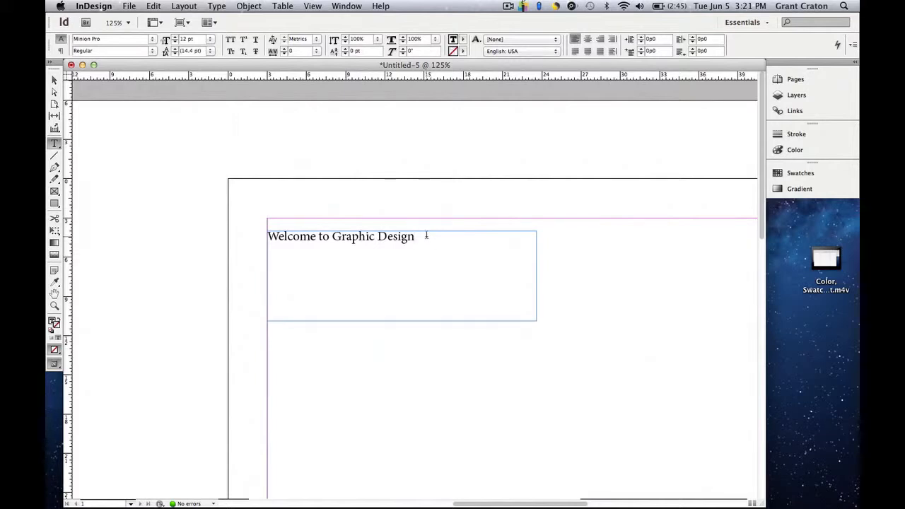
# - Select the whole text line, set its font to Baskerville Old Face and check which styles that font offers
pyautogui.moveTo(414, 236); pyautogui.dragTo(222, 191)
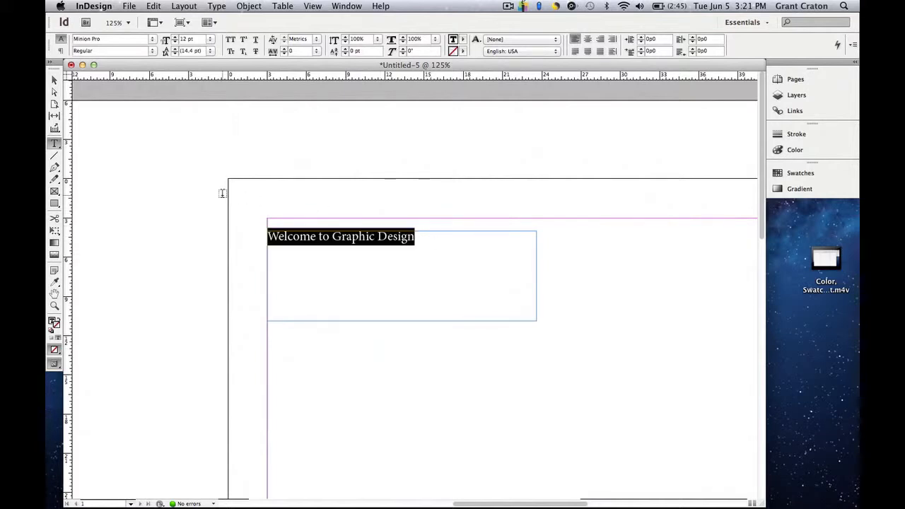
pyautogui.click(152, 39)
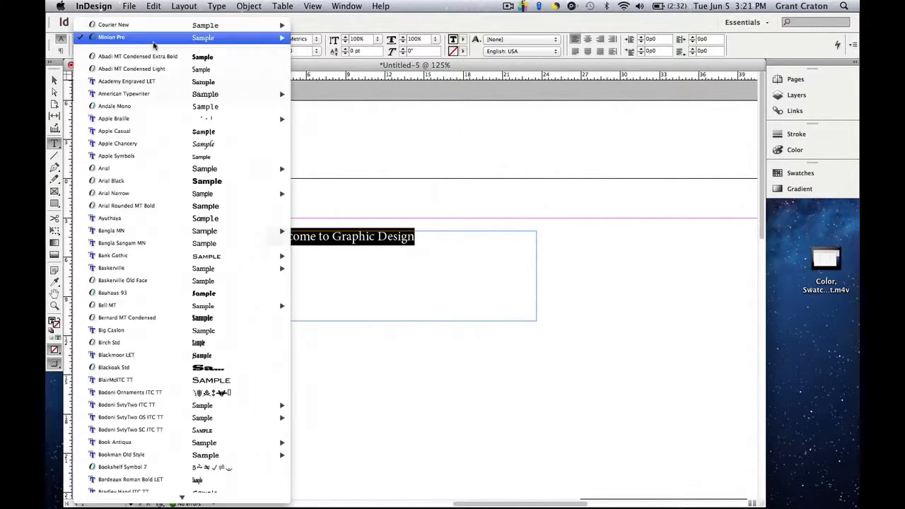
pyautogui.click(189, 283)
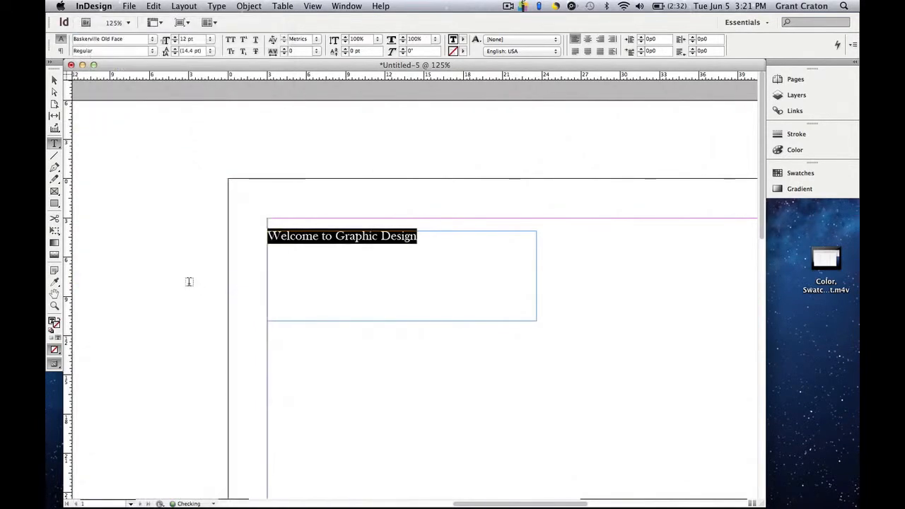
pyautogui.click(153, 51)
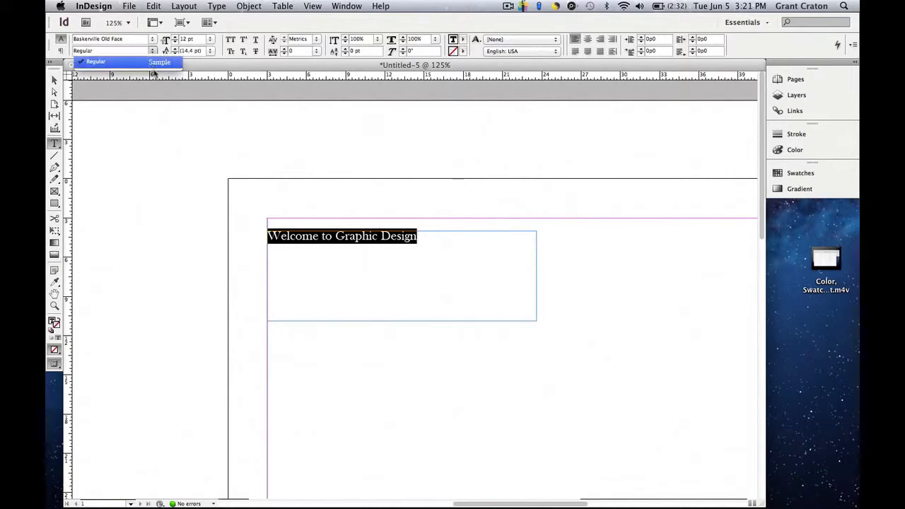
pyautogui.click(132, 38)
# - Set the font of the selected text line to Arial Italic
pyautogui.click(151, 39)
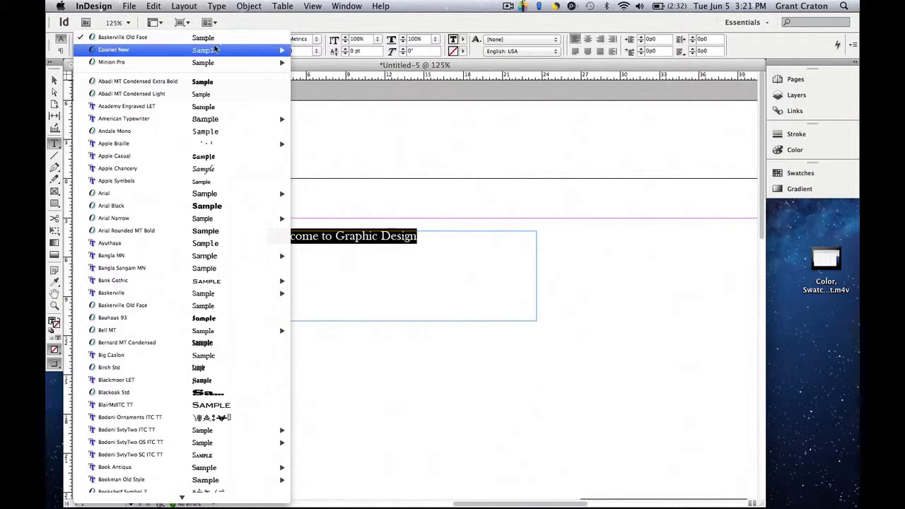
pyautogui.moveTo(258, 50)
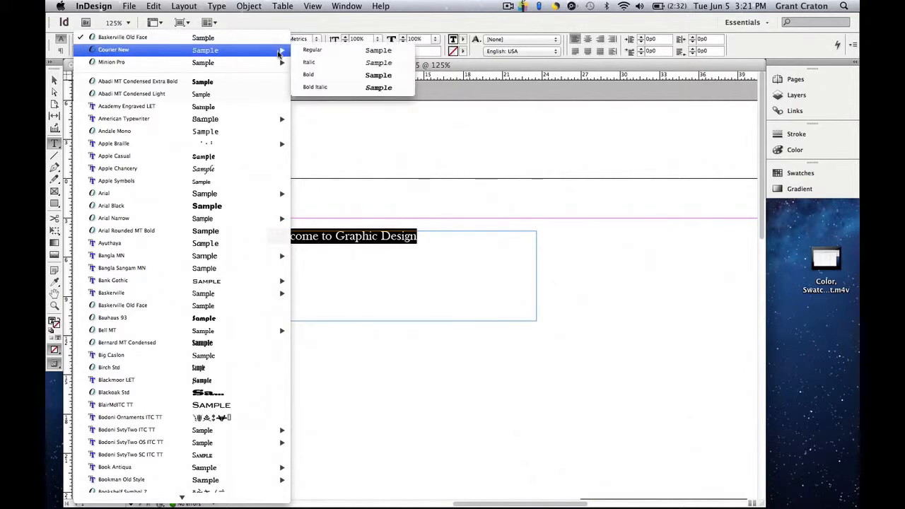
pyautogui.moveTo(283, 198)
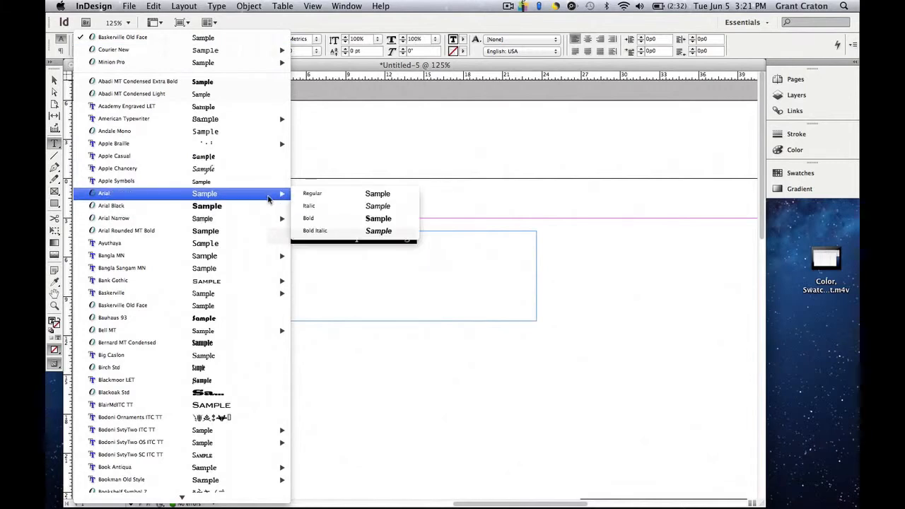
pyautogui.click(308, 206)
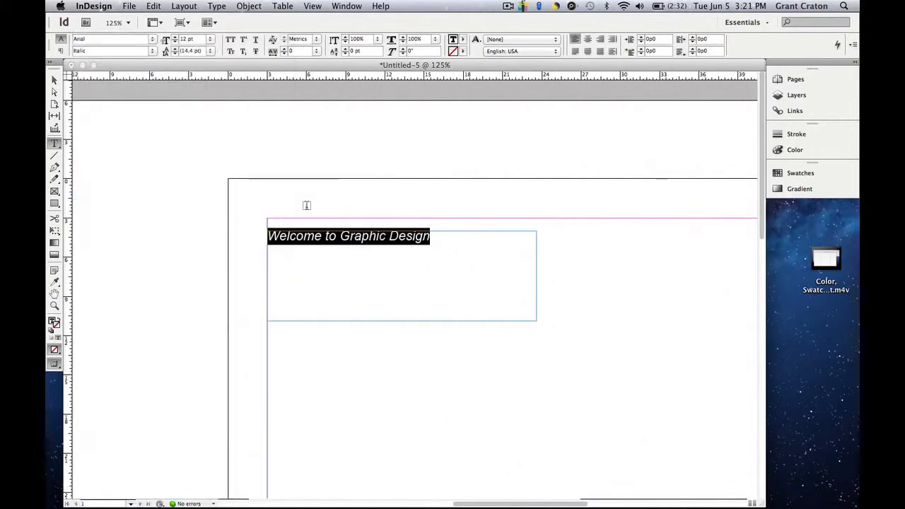
# - Increase the font size of the selected text line to 18 pt
pyautogui.click(174, 37)
pyautogui.click(174, 38)
pyautogui.click(174, 38)
pyautogui.click(173, 37)
pyautogui.click(173, 38)
pyautogui.click(173, 37)
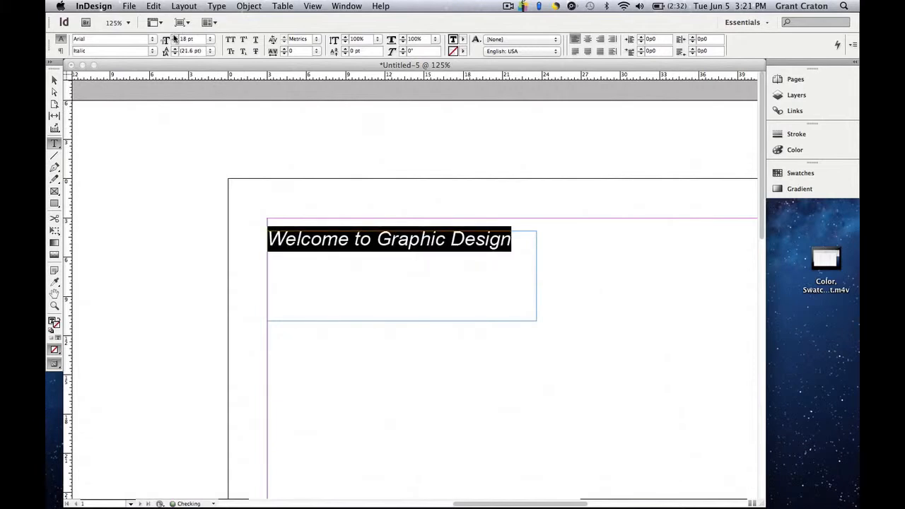
# - Try All Caps and Small Caps on the selected text and leave it set in All Caps
pyautogui.click(228, 40)
pyautogui.click(228, 39)
pyautogui.click(231, 50)
pyautogui.click(230, 51)
pyautogui.click(231, 41)
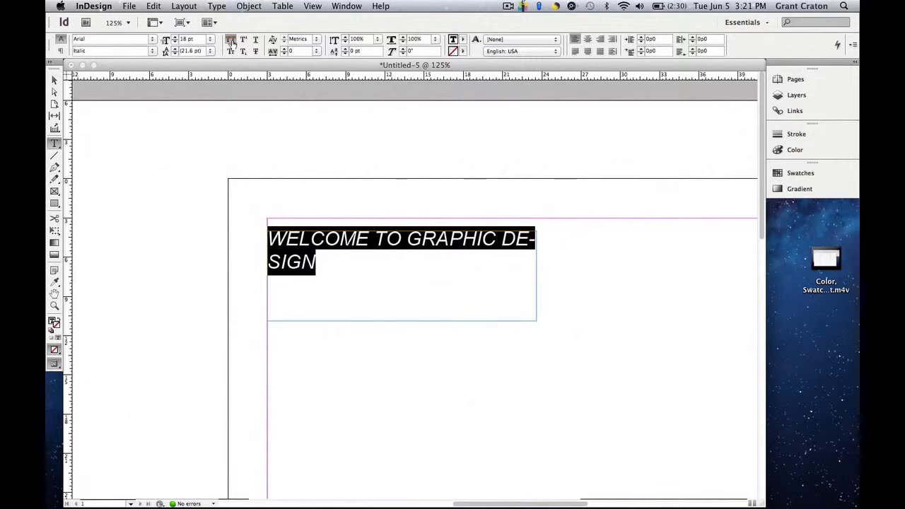
# - Widen the text frame to about 27p11 so the whole text fits on one line
pyautogui.click(53, 80)
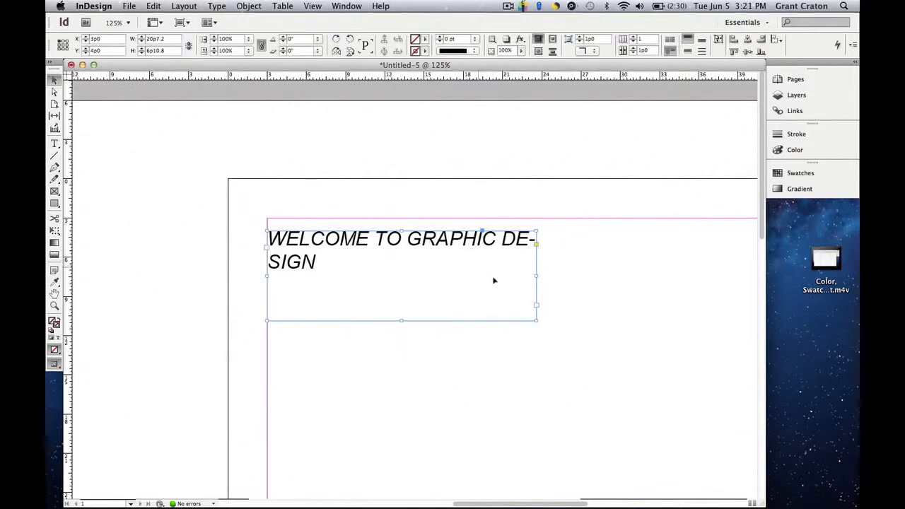
pyautogui.moveTo(536, 277); pyautogui.dragTo(631, 269)
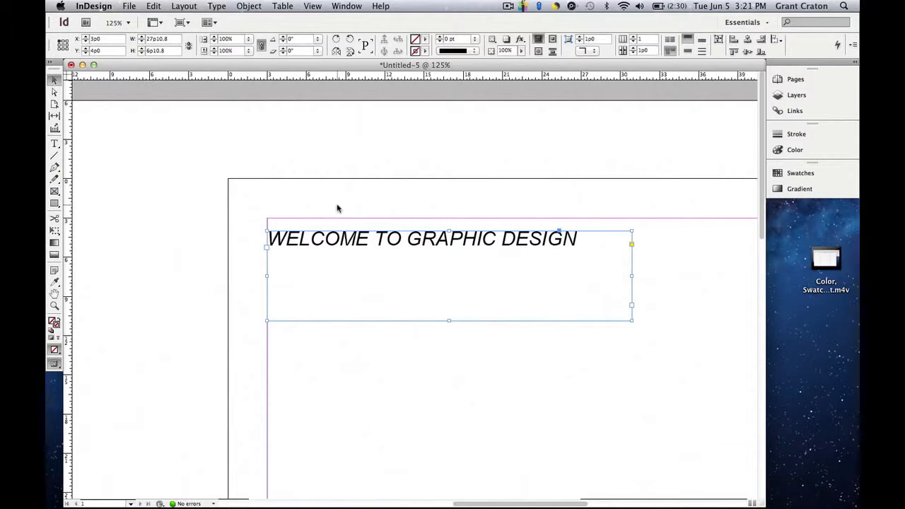
# - Select the whole text line again and toggle its underline on and off
pyautogui.press('t')
pyautogui.click(372, 237)
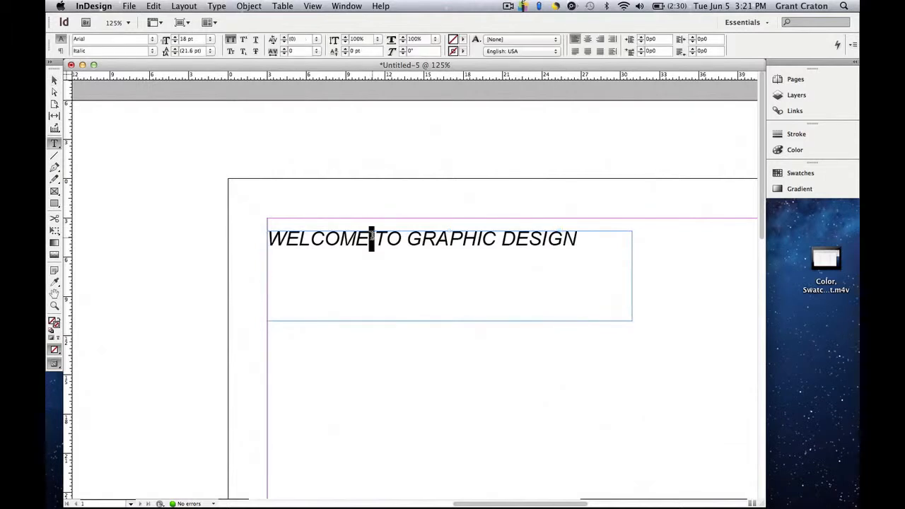
pyautogui.tripleClick(372, 237)
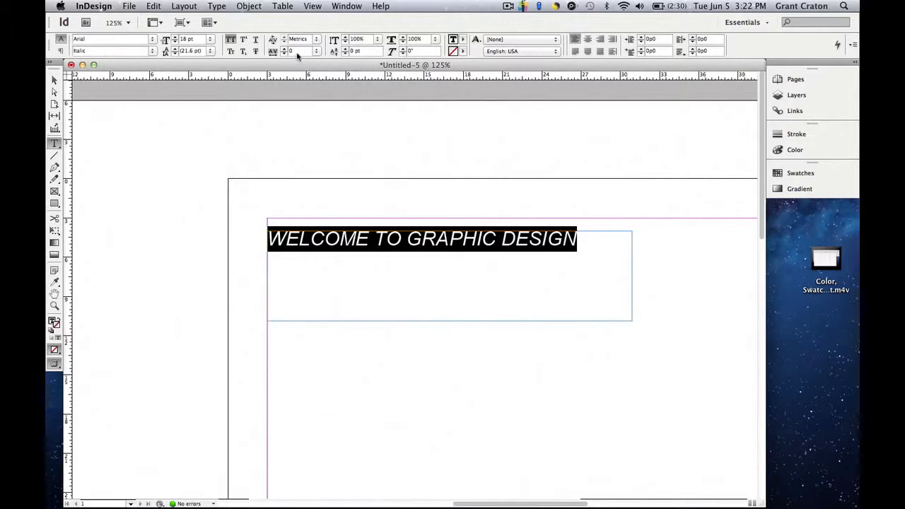
pyautogui.click(255, 41)
pyautogui.click(255, 40)
# - Try vertical scales of 112% and 125% on the selected text and restore it to 100%
pyautogui.click(345, 38)
pyautogui.click(346, 37)
pyautogui.click(346, 37)
pyautogui.click(346, 37)
pyautogui.click(346, 37)
pyautogui.click(346, 38)
pyautogui.click(346, 38)
pyautogui.click(346, 38)
pyautogui.click(345, 38)
pyautogui.click(345, 38)
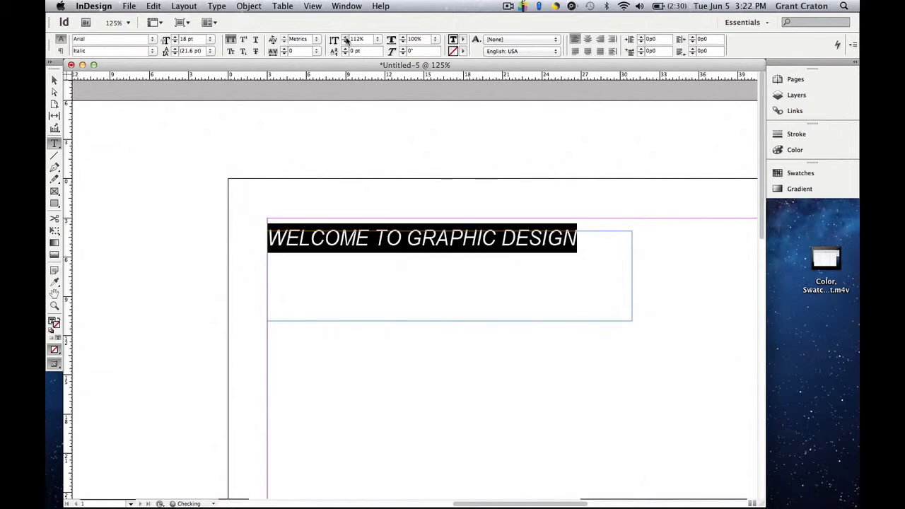
pyautogui.click(378, 39)
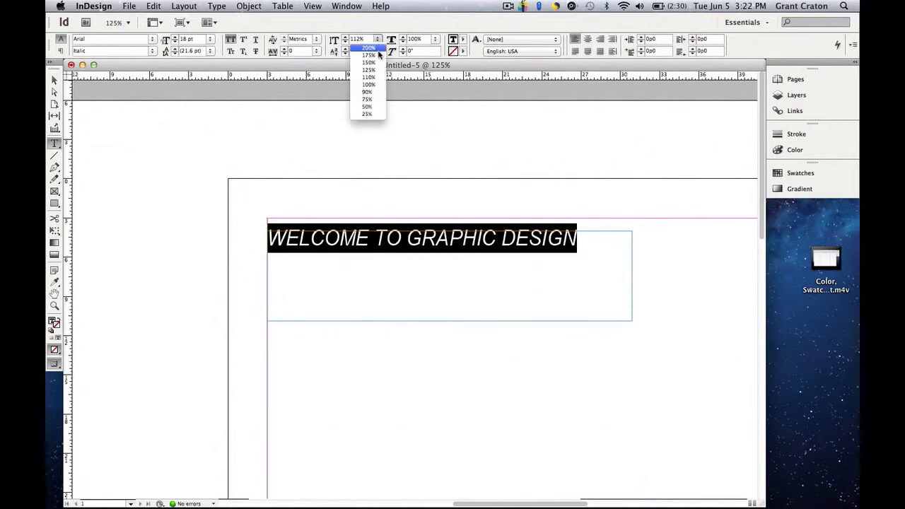
pyautogui.click(370, 69)
pyautogui.click(378, 40)
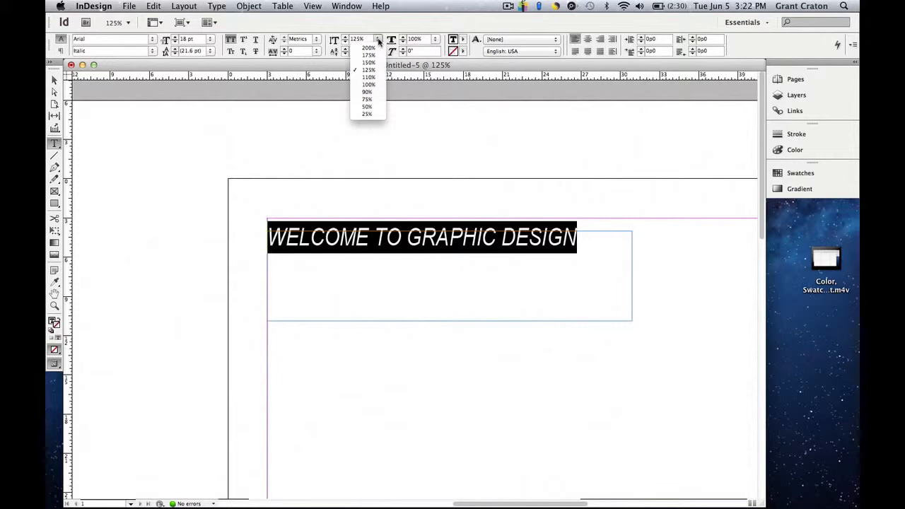
pyautogui.click(382, 85)
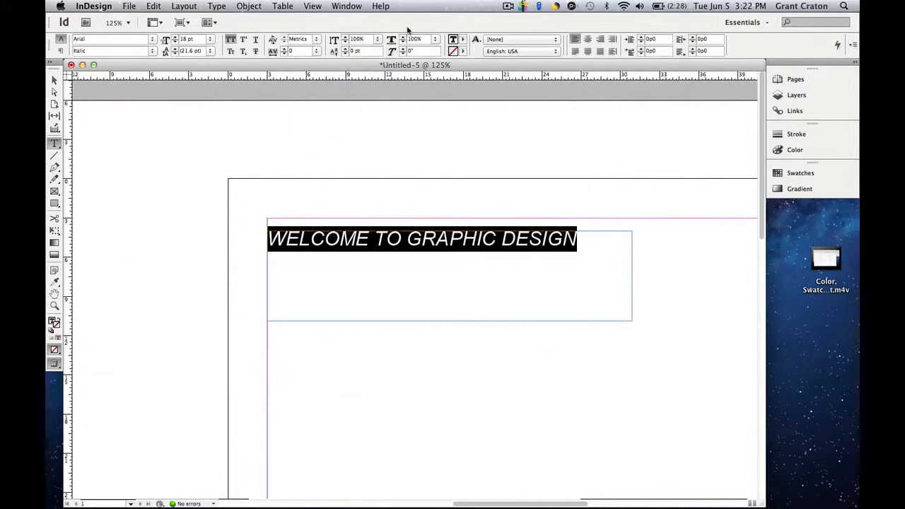
# - Try a horizontal scale of 110% on the selected text and restore it to 100%
pyautogui.click(436, 40)
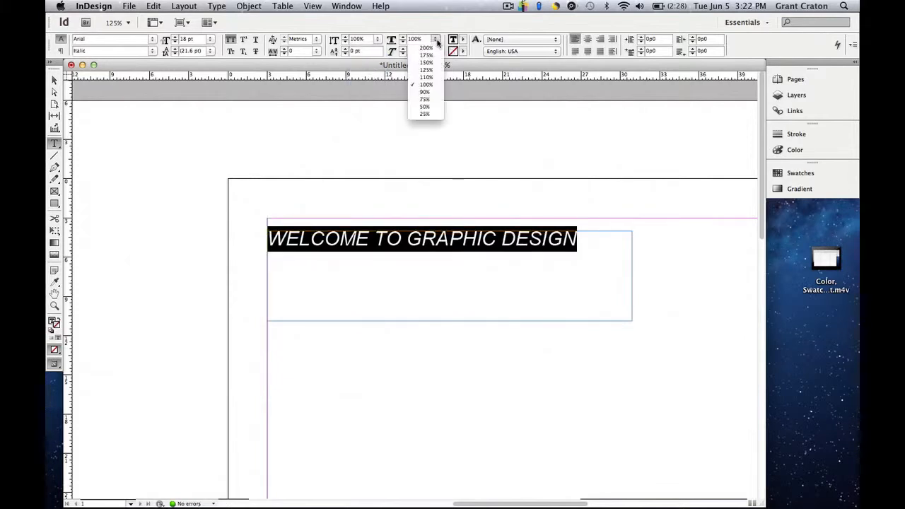
pyautogui.click(426, 77)
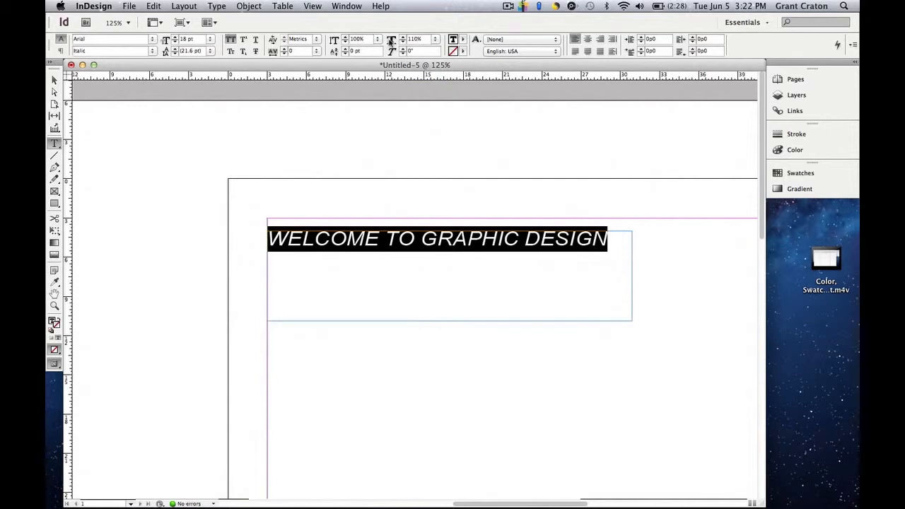
pyautogui.click(436, 41)
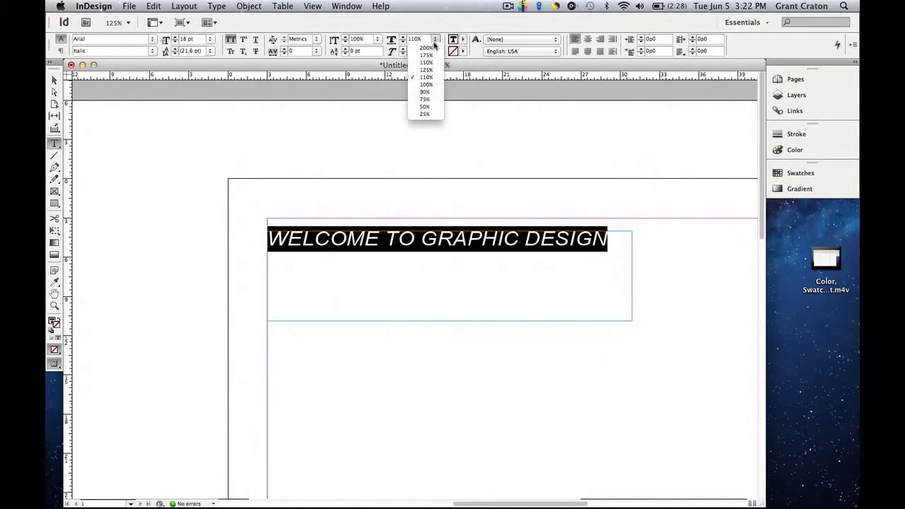
pyautogui.click(438, 86)
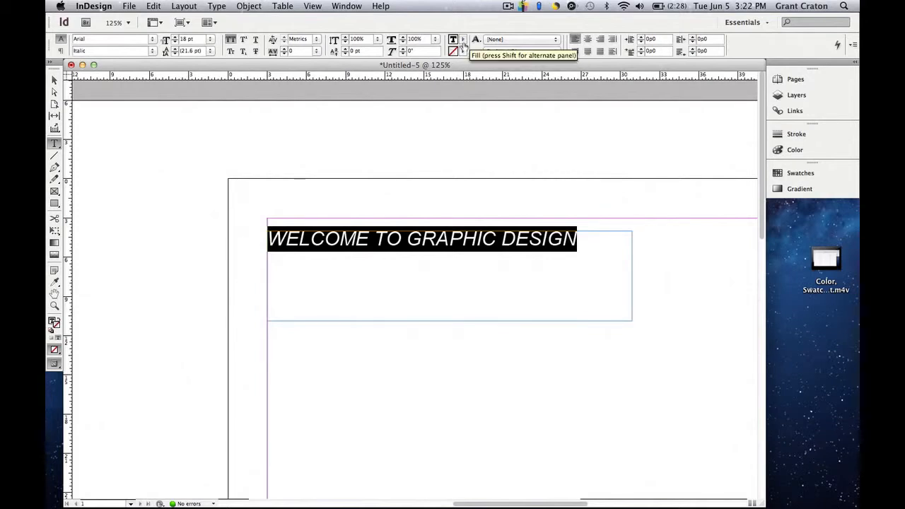
# - Give the selected text a yellow fill (C=0 M=0 Y=100 K=0) and a [Black] stroke
pyautogui.click(462, 41)
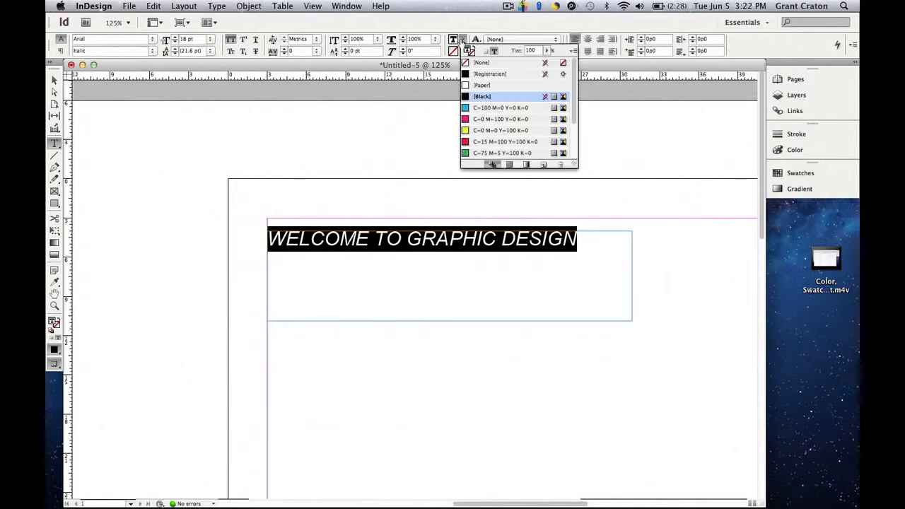
pyautogui.click(499, 129)
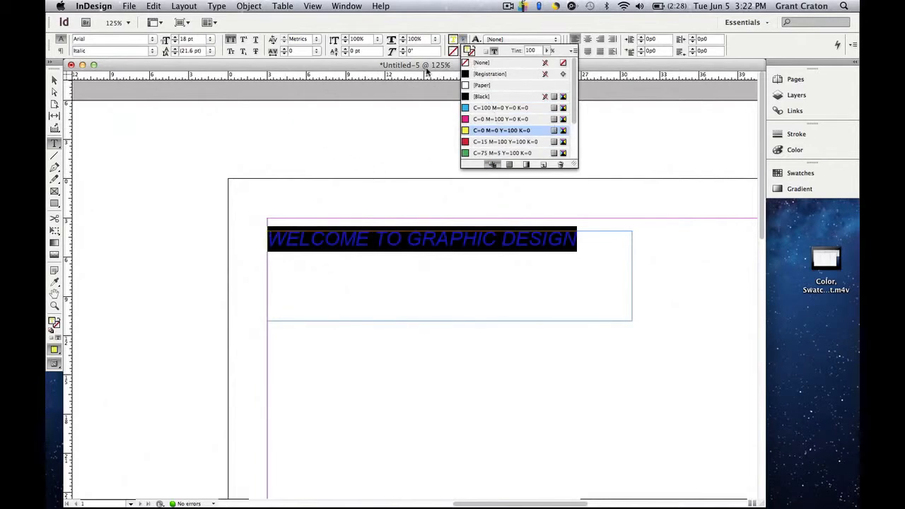
pyautogui.click(454, 53)
pyautogui.click(462, 52)
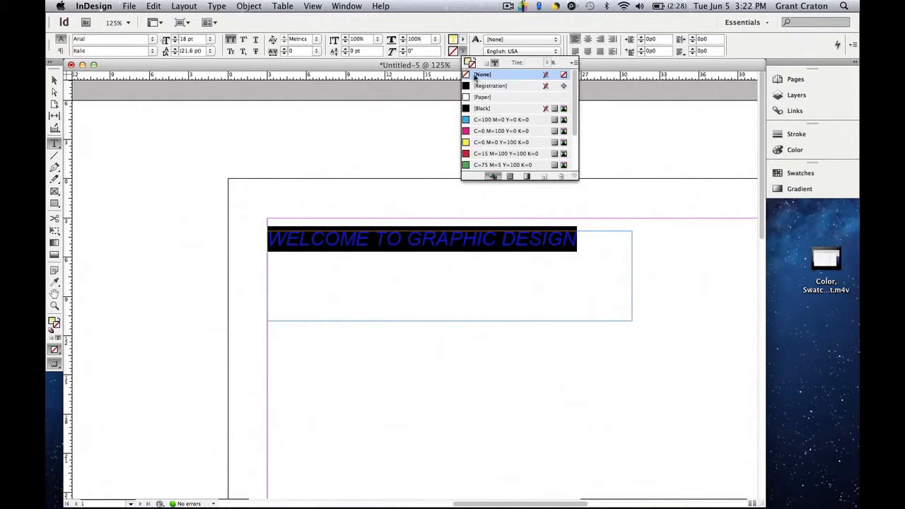
pyautogui.click(494, 110)
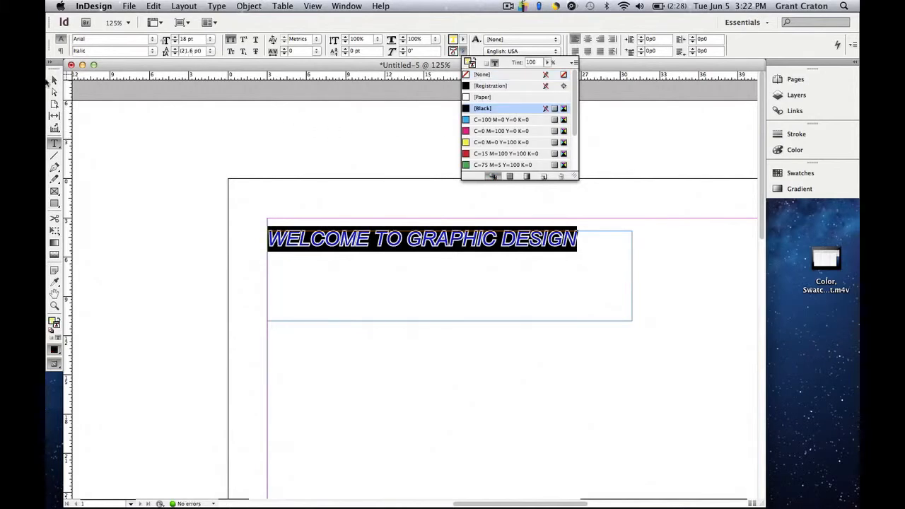
# - Deselect the heading text frame and preview the page in full-screen Presentation mode, returning to the normal view
pyautogui.click(54, 80)
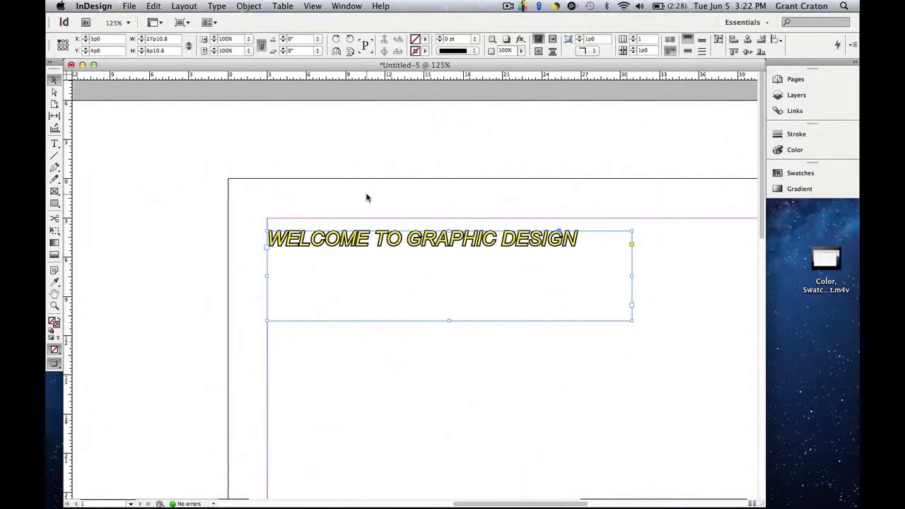
pyautogui.click(366, 197)
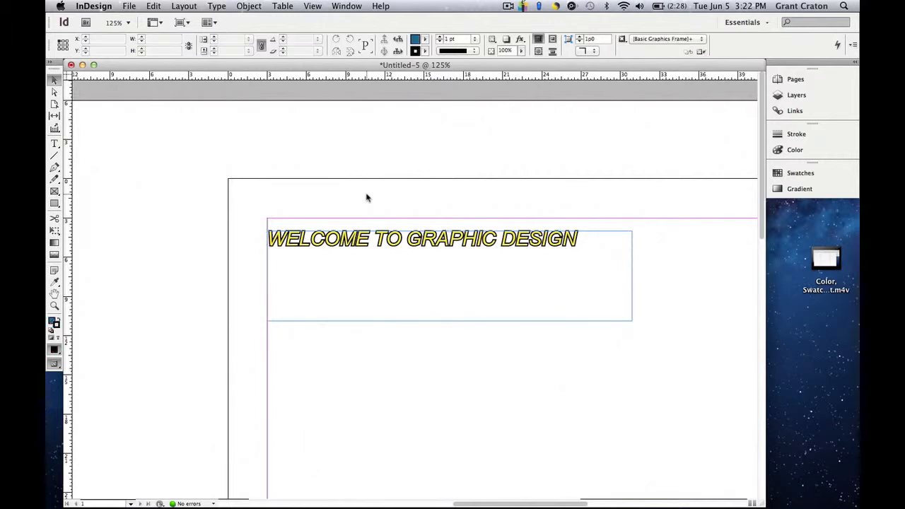
pyautogui.hotkey('shift', 'w')
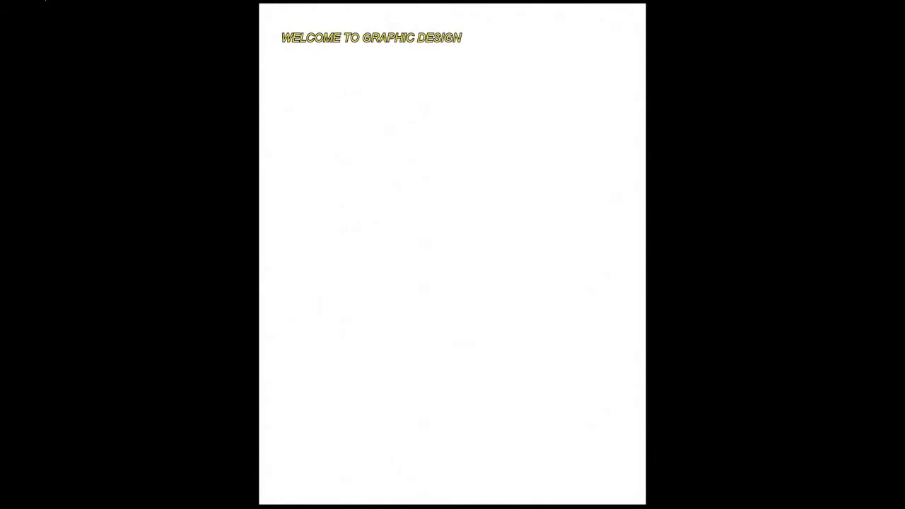
pyautogui.press('Escape')
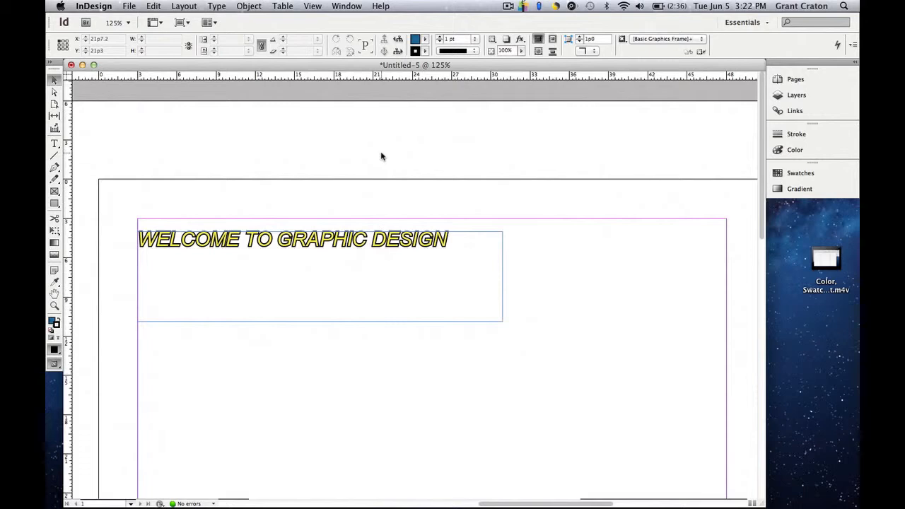
# - Set the stroke weight of the whole "WELCOME TO GRAPHIC DESIGN" line to 4 pt and deselect it
pyautogui.click(817, 141)
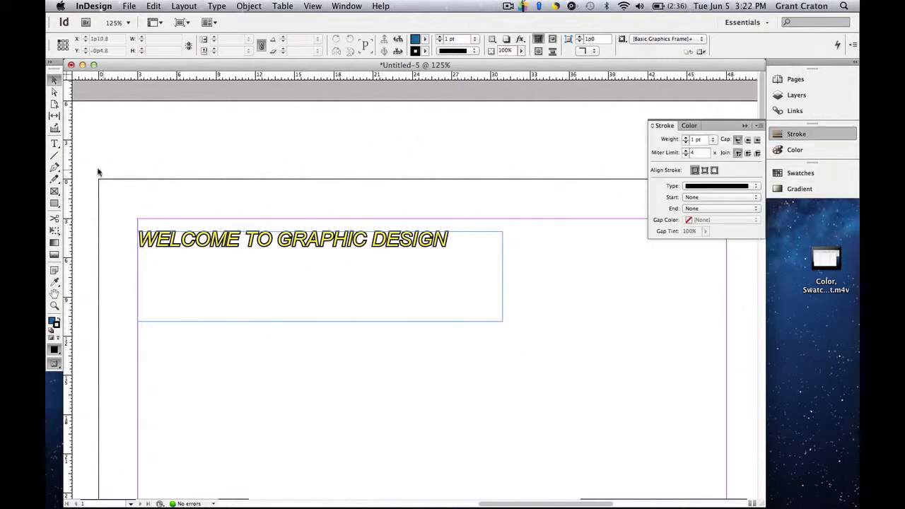
pyautogui.click(54, 143)
pyautogui.click(270, 239)
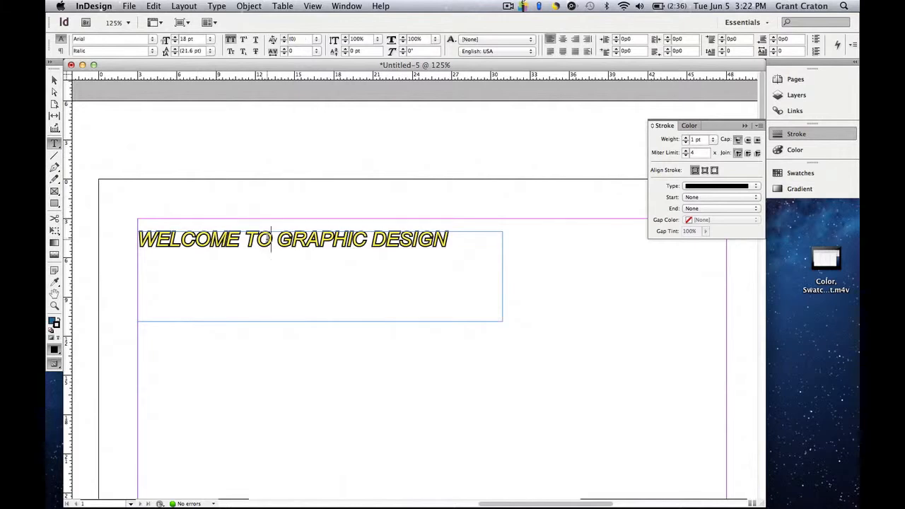
pyautogui.tripleClick(270, 239)
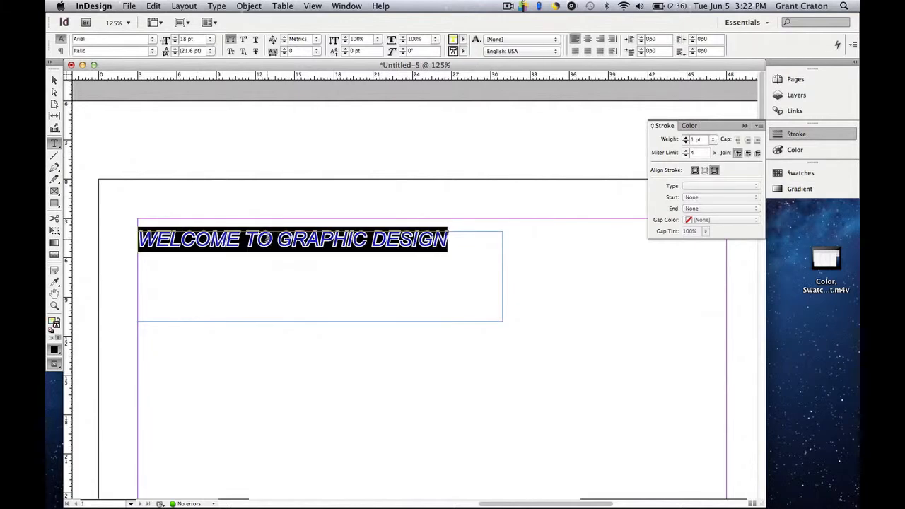
pyautogui.click(684, 142)
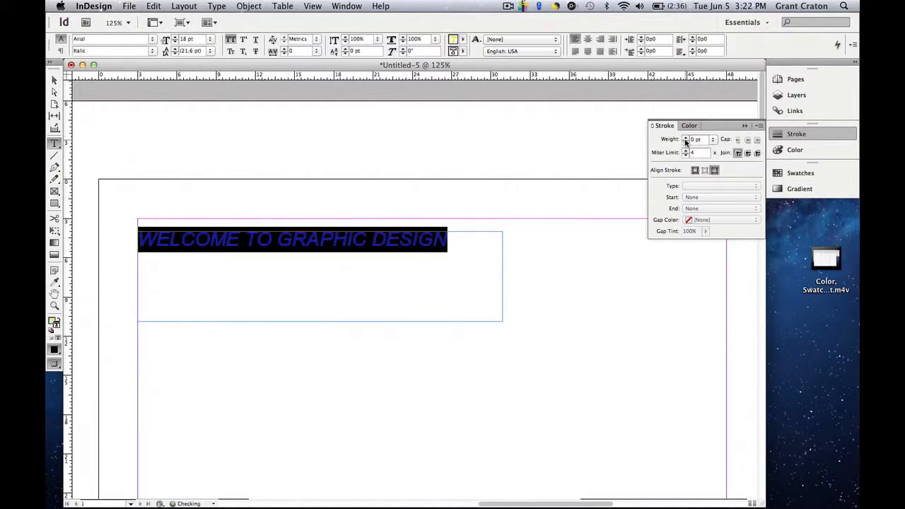
pyautogui.click(686, 139)
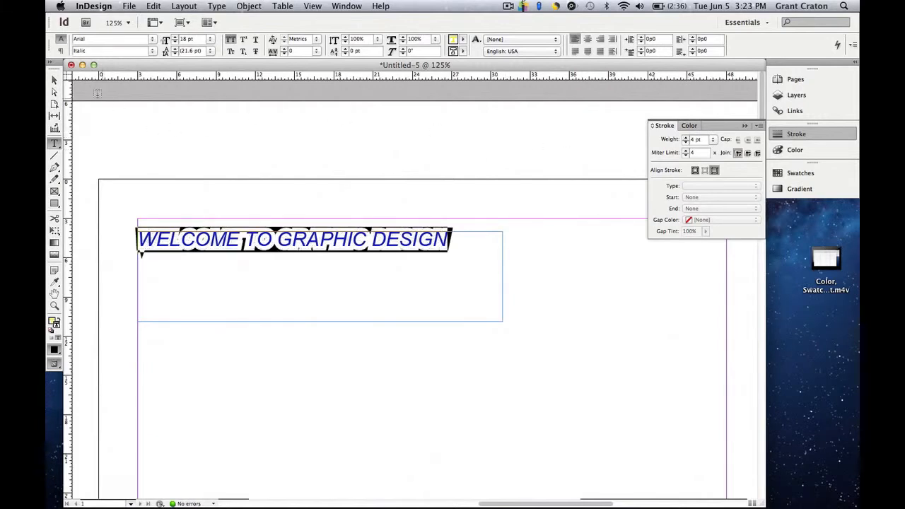
pyautogui.click(58, 82)
pyautogui.click(255, 159)
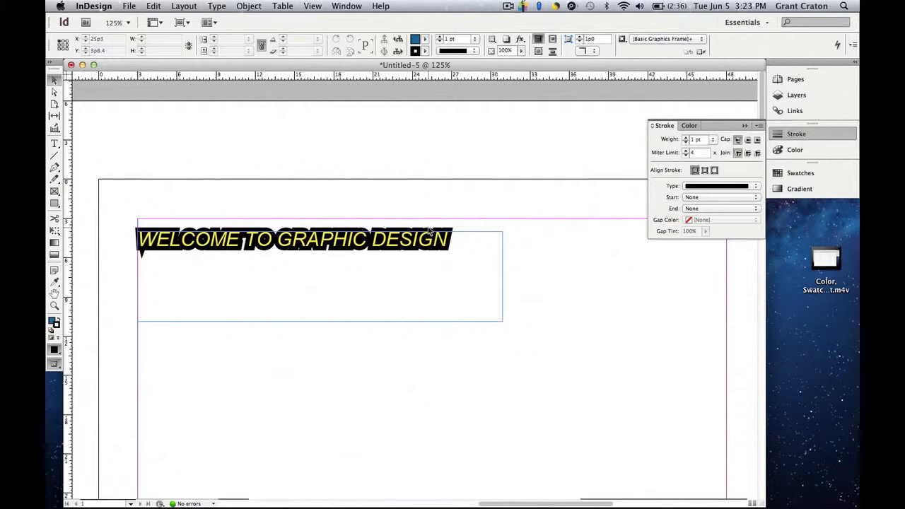
# - Draw an S-shaped wave path about 36p9 wide and 7p6 high with the Pen tool, starting at the page's left margin
pyautogui.press('super+0')
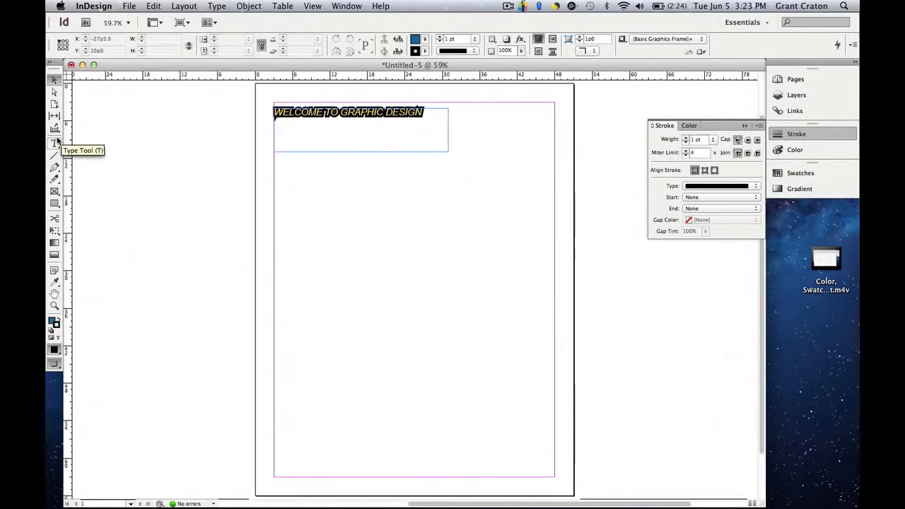
pyautogui.moveTo(53, 144); pyautogui.dragTo(82, 154)
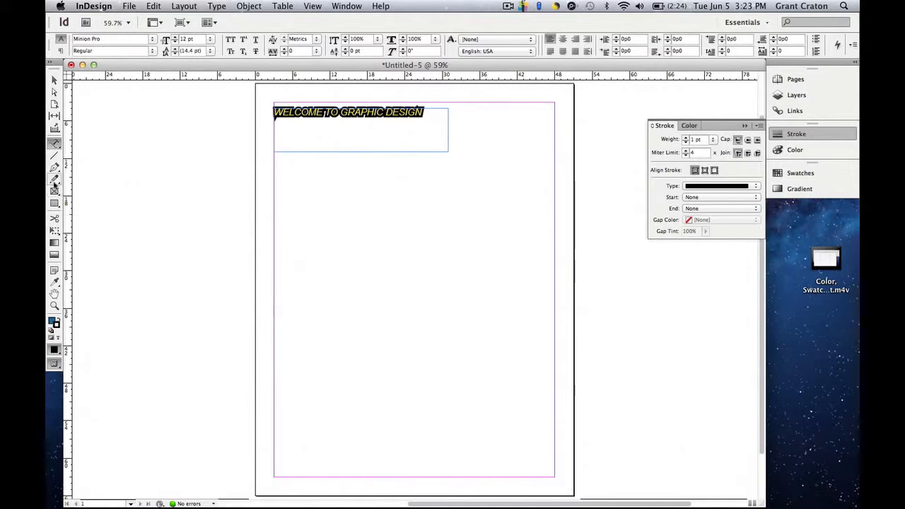
pyautogui.click(54, 168)
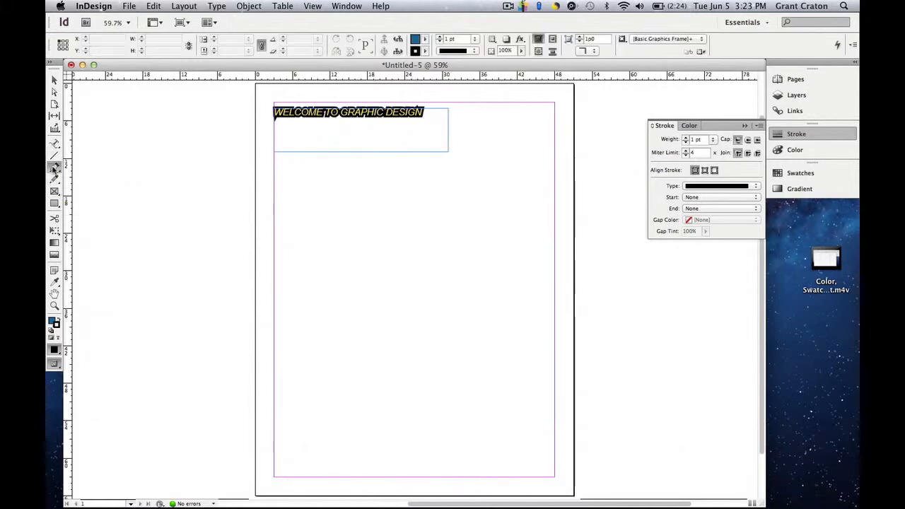
pyautogui.click(274, 258)
pyautogui.moveTo(387, 253); pyautogui.dragTo(453, 308)
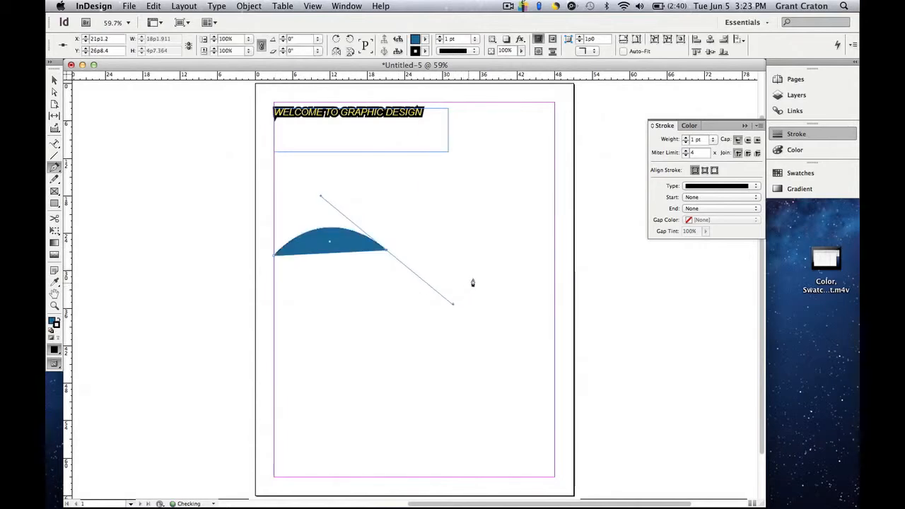
pyautogui.click(499, 252)
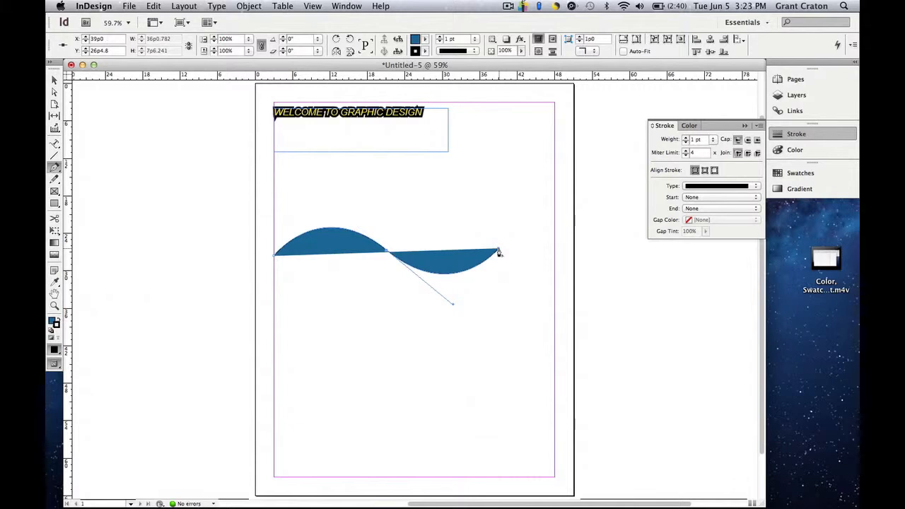
pyautogui.press('v')
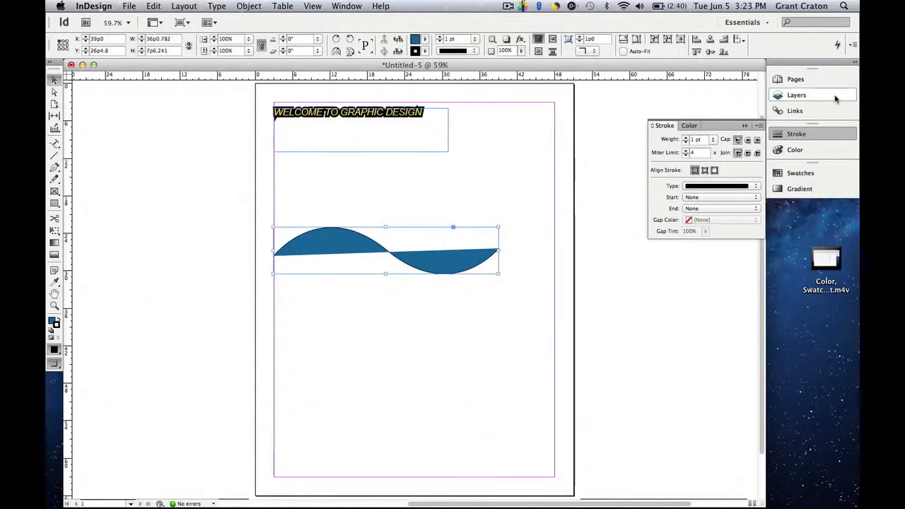
# - Set the wave path's fill to [None] and deselect it
pyautogui.click(800, 175)
pyautogui.click(799, 176)
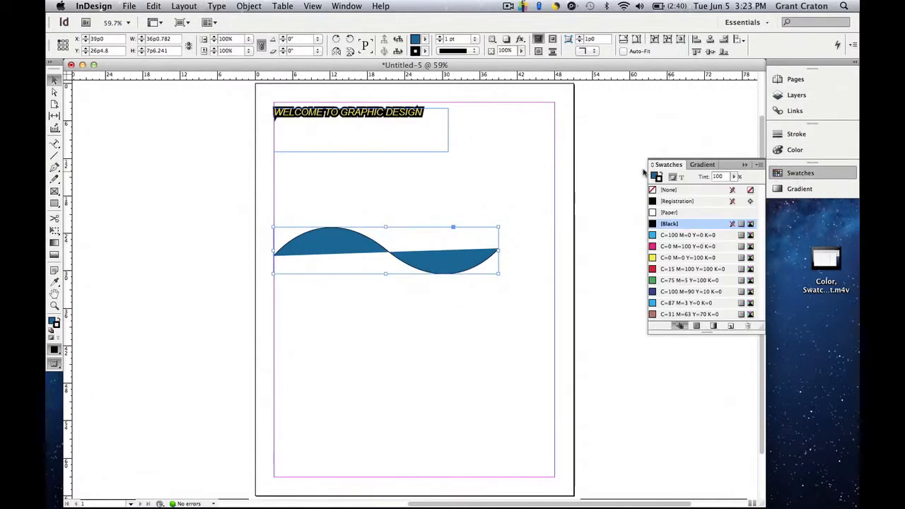
pyautogui.click(656, 177)
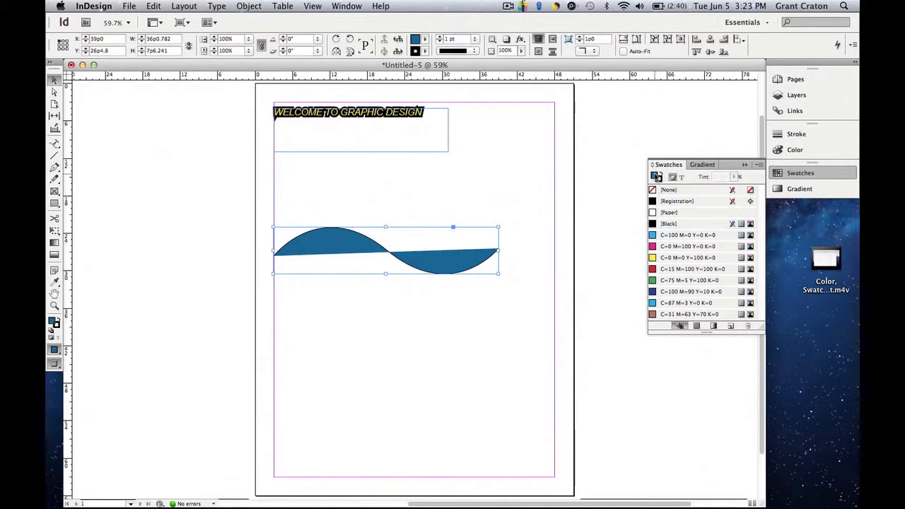
pyautogui.click(661, 190)
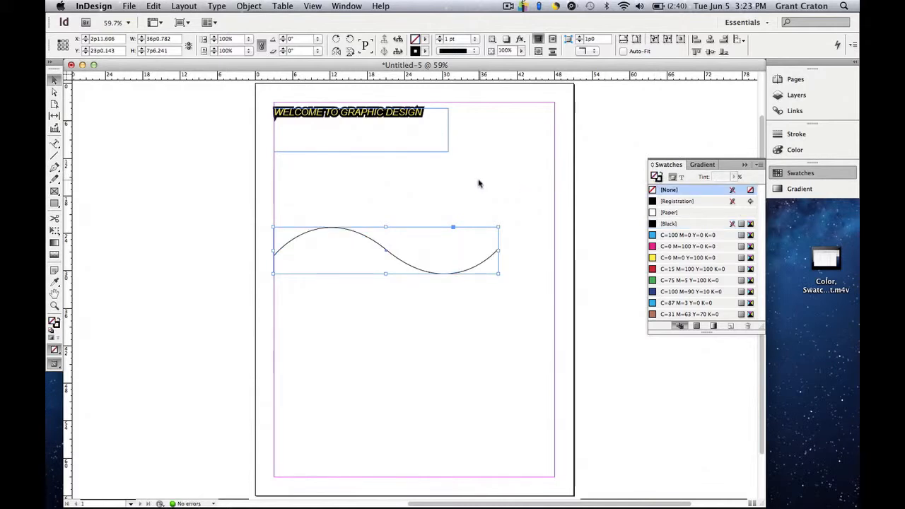
pyautogui.click(744, 164)
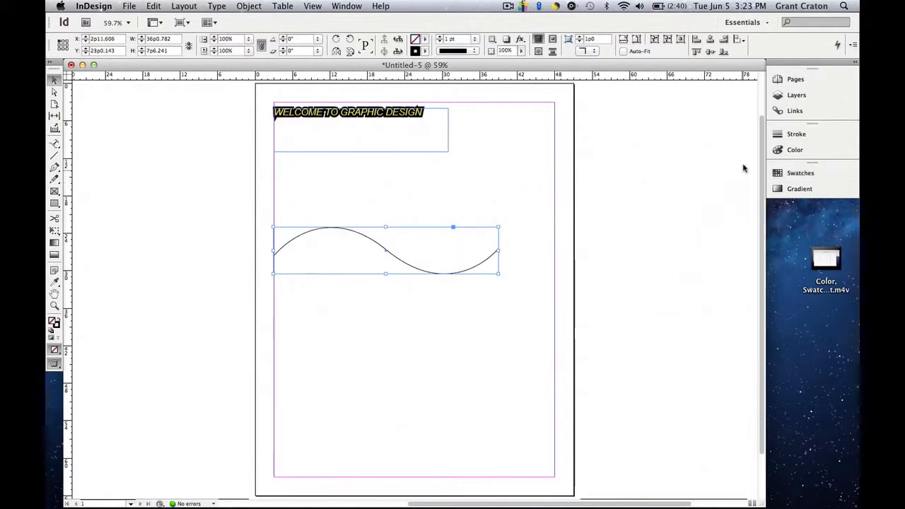
pyautogui.click(539, 226)
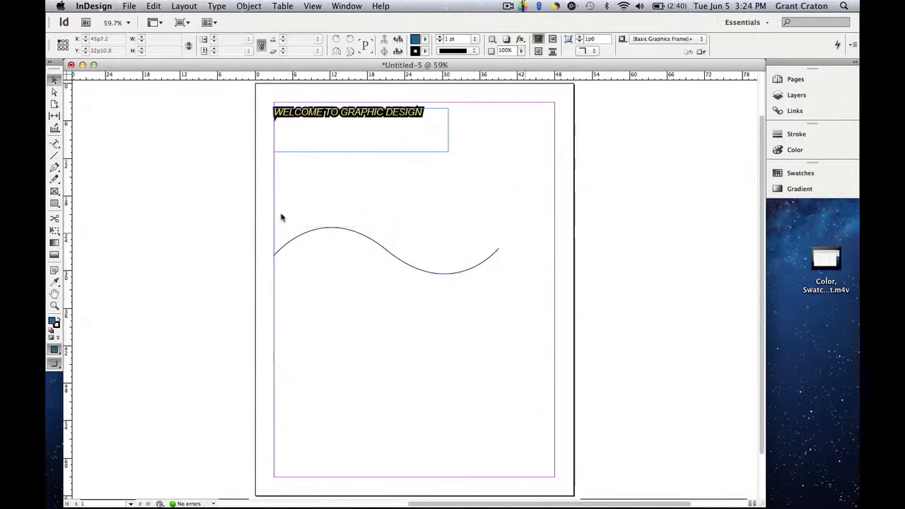
# - Add type along the wave path from its left end, entering "My name is" followed by the author's title and surname
pyautogui.click(57, 148)
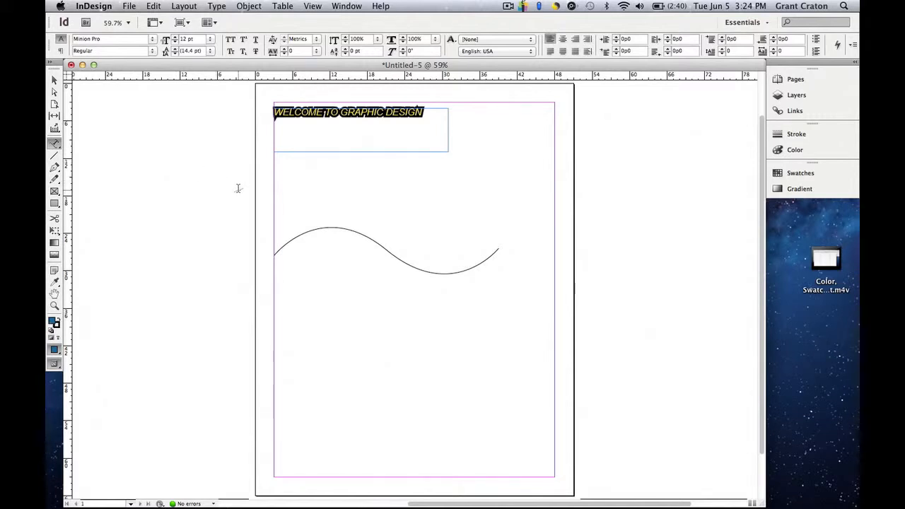
pyautogui.click(277, 248)
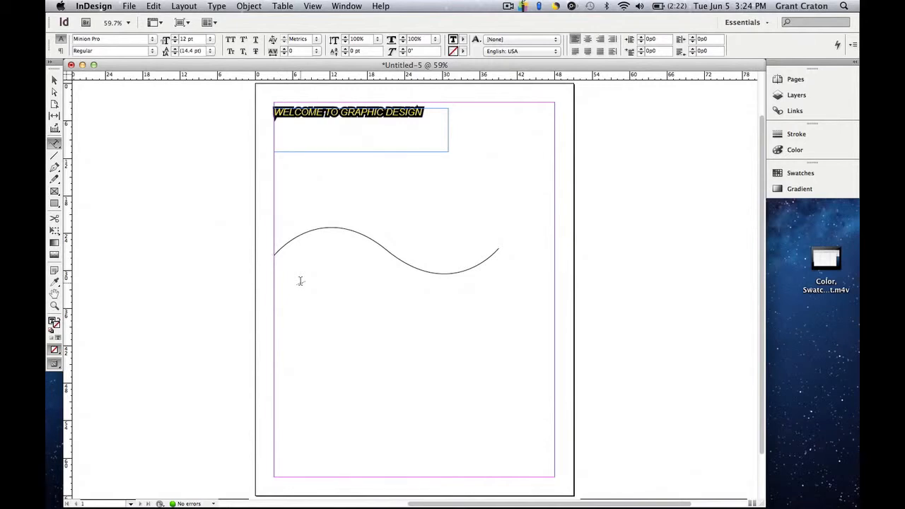
pyautogui.write('My name is Mr Craton')
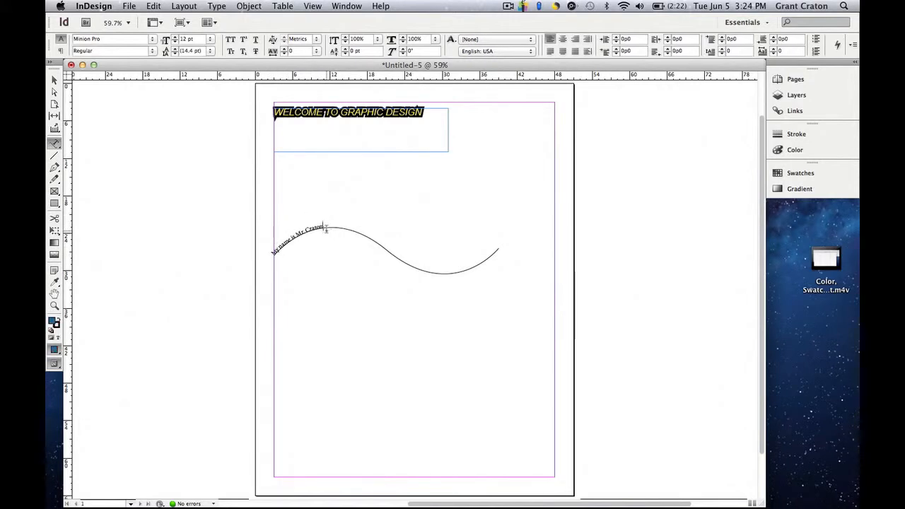
# - Set all the text on the path to 23 pt with a horizontal scale of 125%
pyautogui.moveTo(321, 228); pyautogui.dragTo(273, 249)
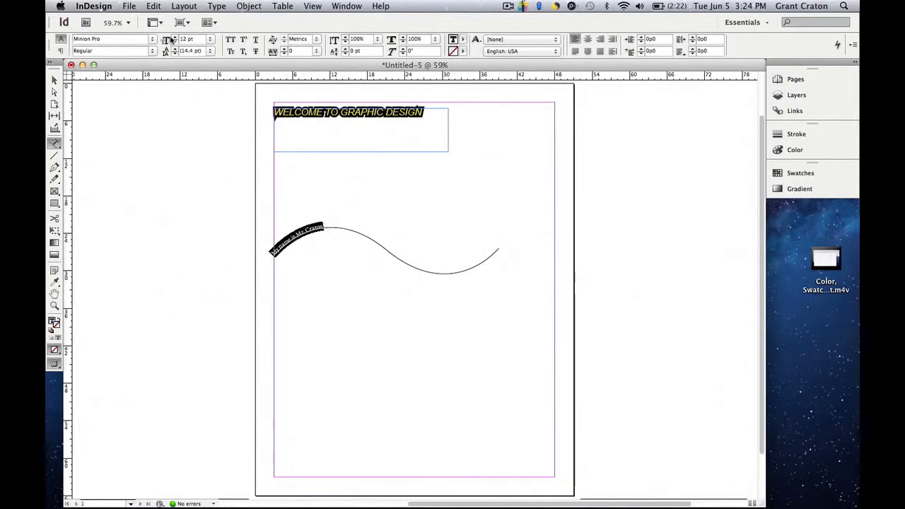
pyautogui.click(173, 39)
pyautogui.click(173, 39)
pyautogui.click(173, 39)
pyautogui.click(173, 39)
pyautogui.click(173, 39)
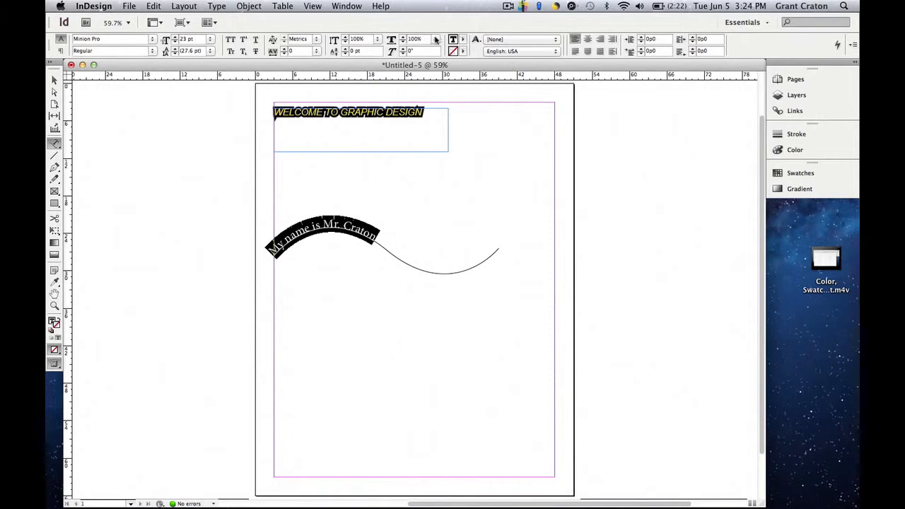
pyautogui.click(437, 39)
pyautogui.click(438, 73)
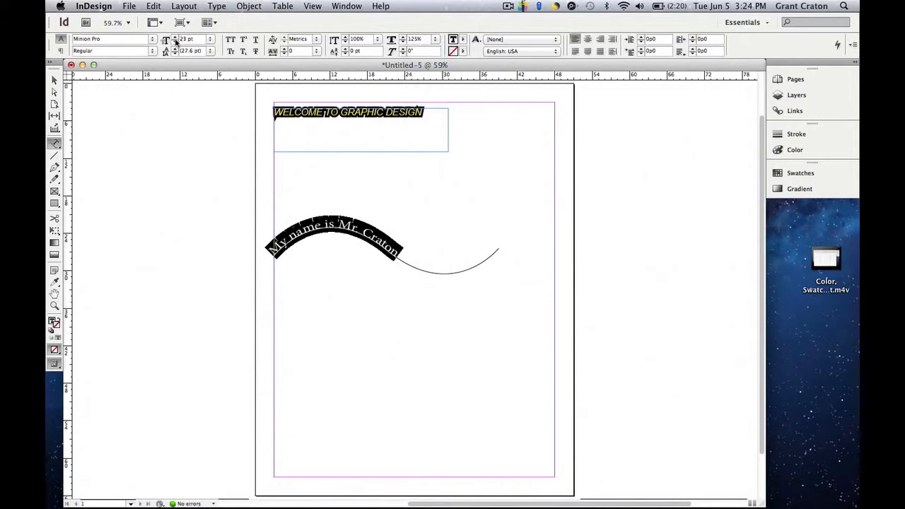
# - Enlarge the selected path text to 41 pt so it spans the length of the wave
pyautogui.click(175, 37)
pyautogui.click(175, 37)
pyautogui.click(175, 37)
pyautogui.click(174, 38)
pyautogui.click(174, 38)
pyautogui.click(175, 37)
pyautogui.click(174, 38)
pyautogui.click(174, 38)
pyautogui.click(175, 37)
pyautogui.click(174, 37)
pyautogui.click(174, 37)
pyautogui.click(175, 37)
pyautogui.click(175, 37)
pyautogui.click(174, 37)
pyautogui.click(174, 37)
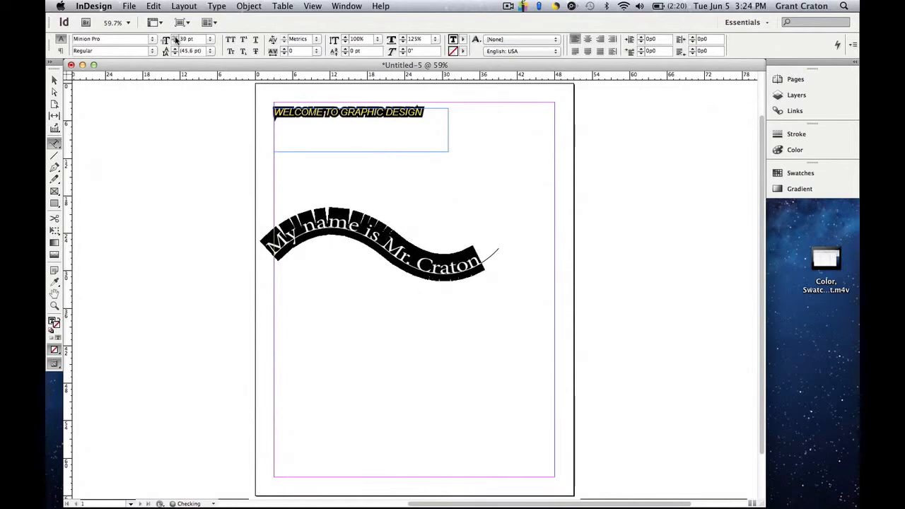
pyautogui.click(175, 38)
pyautogui.click(174, 39)
pyautogui.click(175, 38)
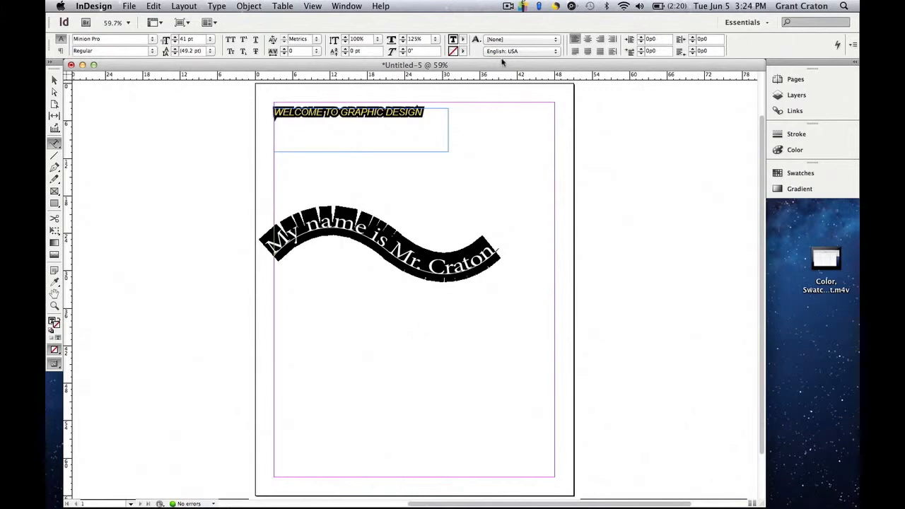
# - Give the path text a cyan fill (C=100 M=0 Y=0 K=0) and a [Black] stroke, and deselect it
pyautogui.click(462, 40)
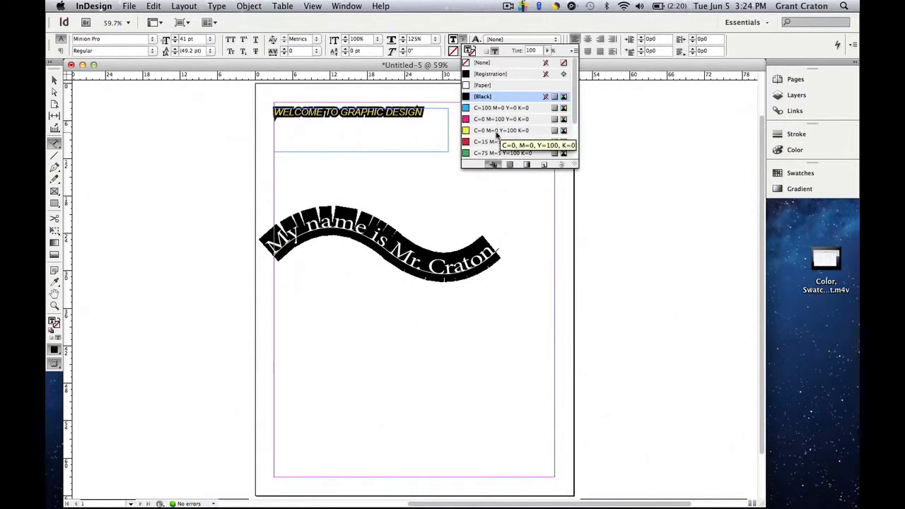
pyautogui.click(501, 107)
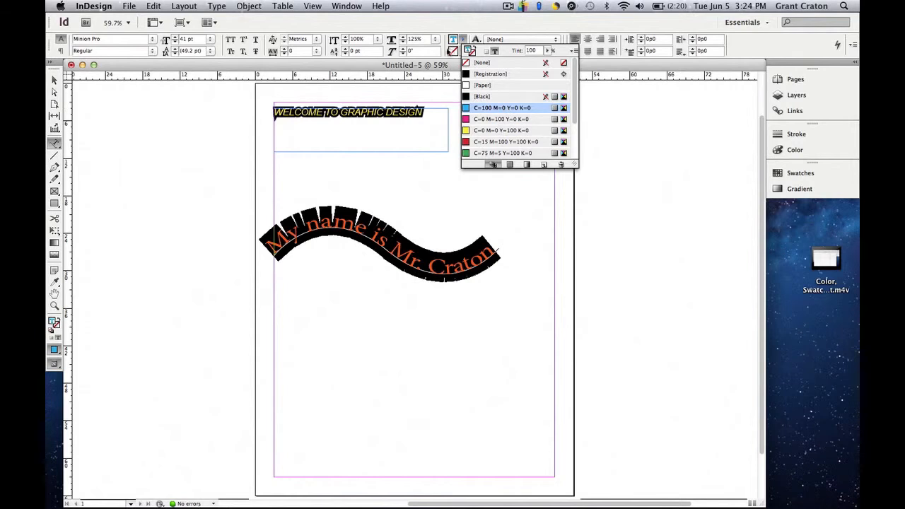
pyautogui.click(462, 51)
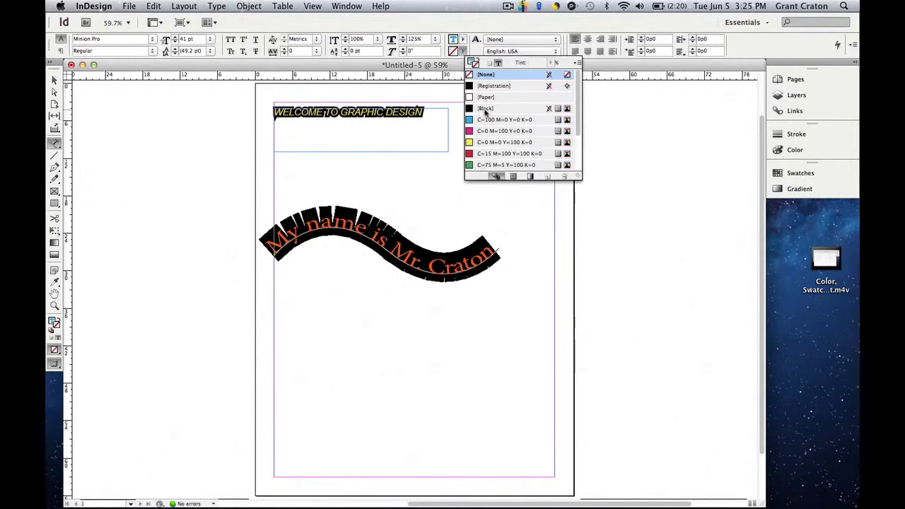
pyautogui.click(486, 110)
pyautogui.click(54, 79)
pyautogui.click(499, 244)
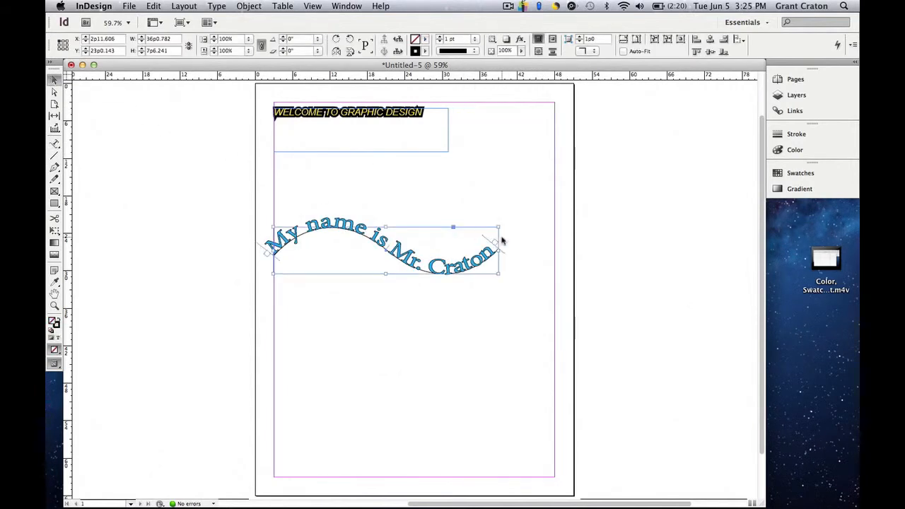
pyautogui.click(542, 208)
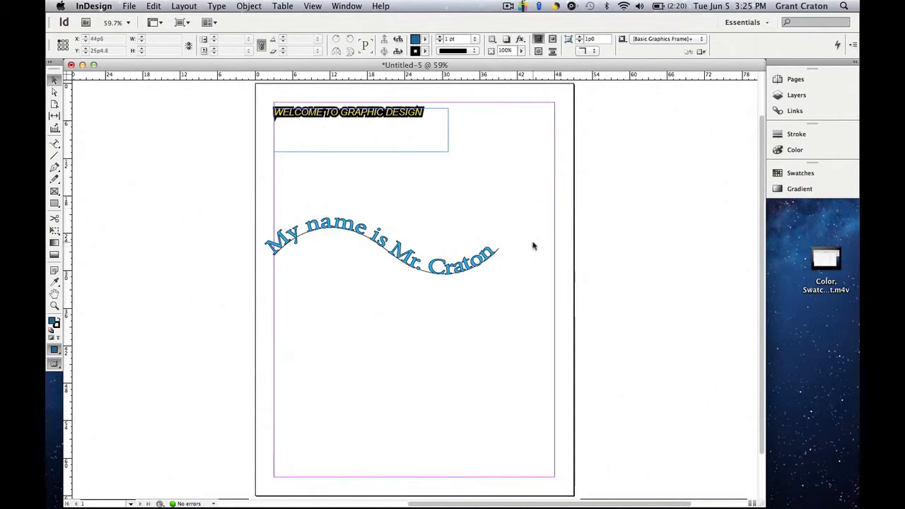
# - Hide the wave line under the text by setting the path's stroke weight to 0 pt, and deselect it
pyautogui.click(496, 251)
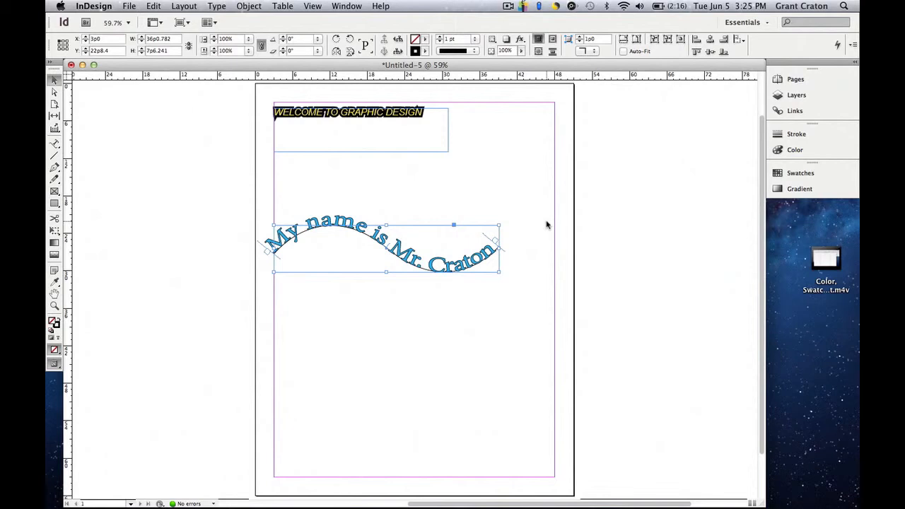
pyautogui.click(796, 133)
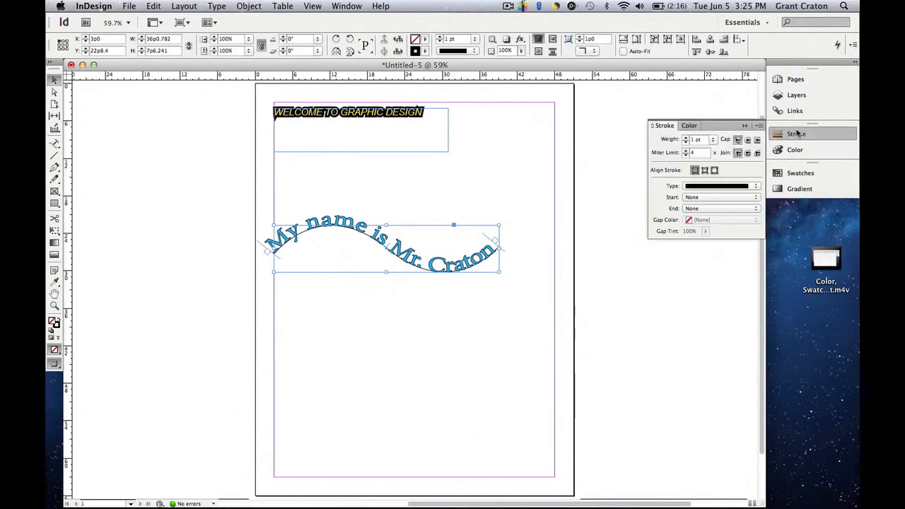
pyautogui.click(685, 146)
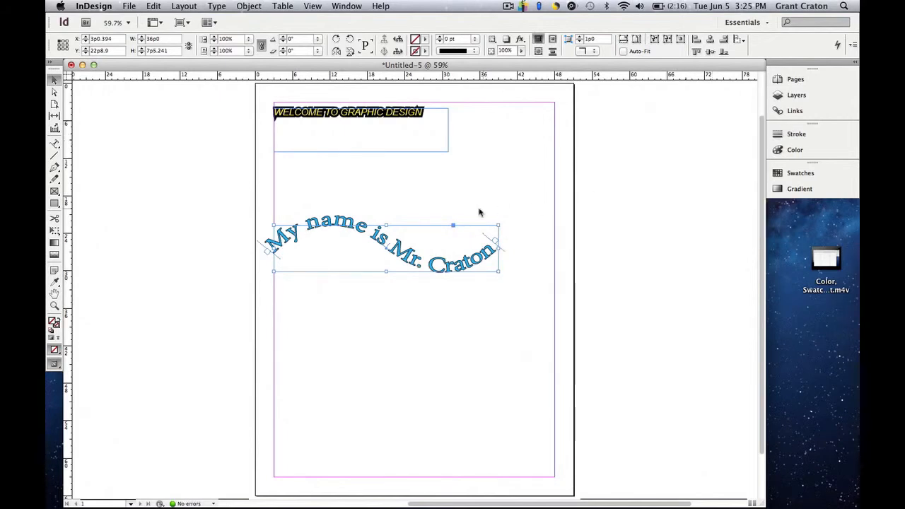
pyautogui.click(477, 212)
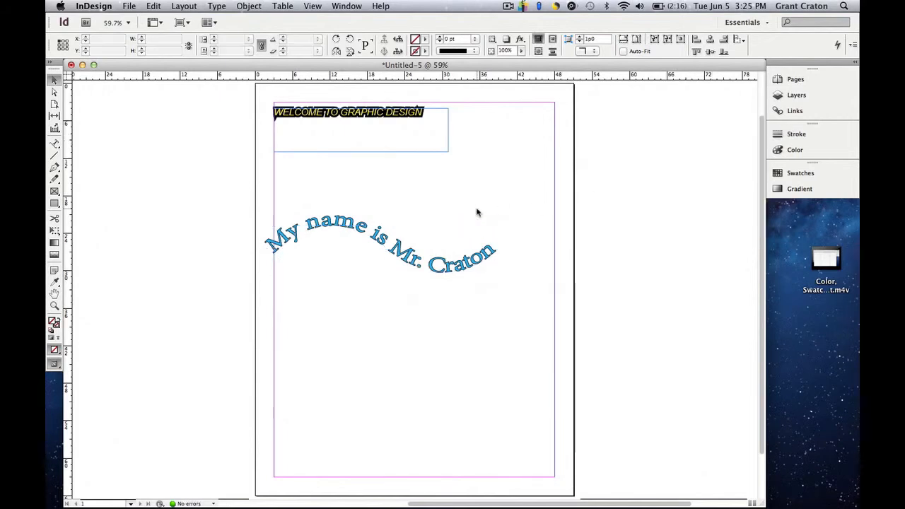